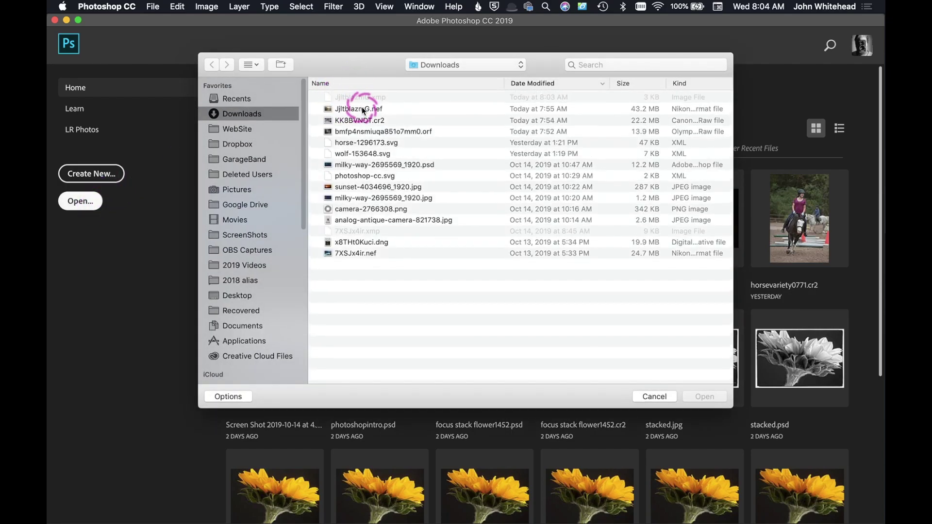
- Open JjltblazmG.nef from the Downloads folder in Camera Raw
{"action": "double_click", "coordinate": [362, 109]}
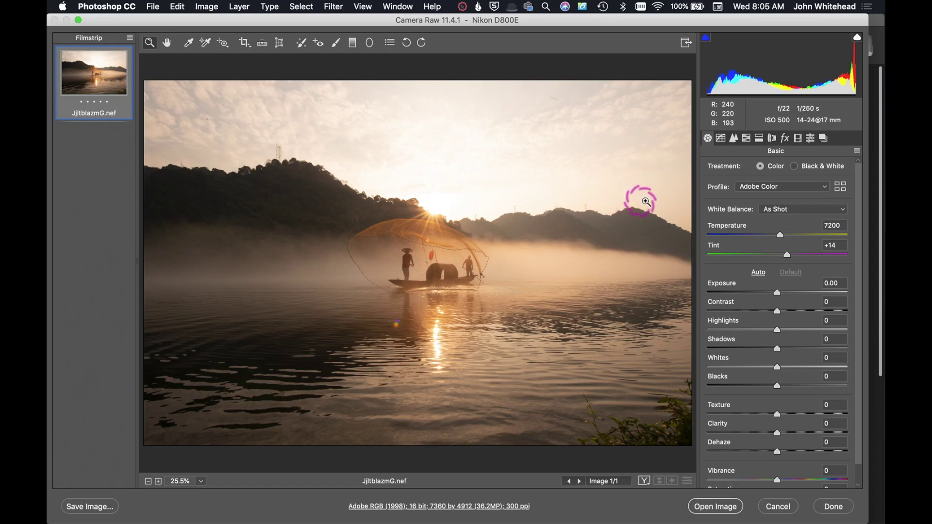
- Show the Basic panel's Profile dropdown for the fisherman photo
{"action": "left_click", "coordinate": [782, 189]}
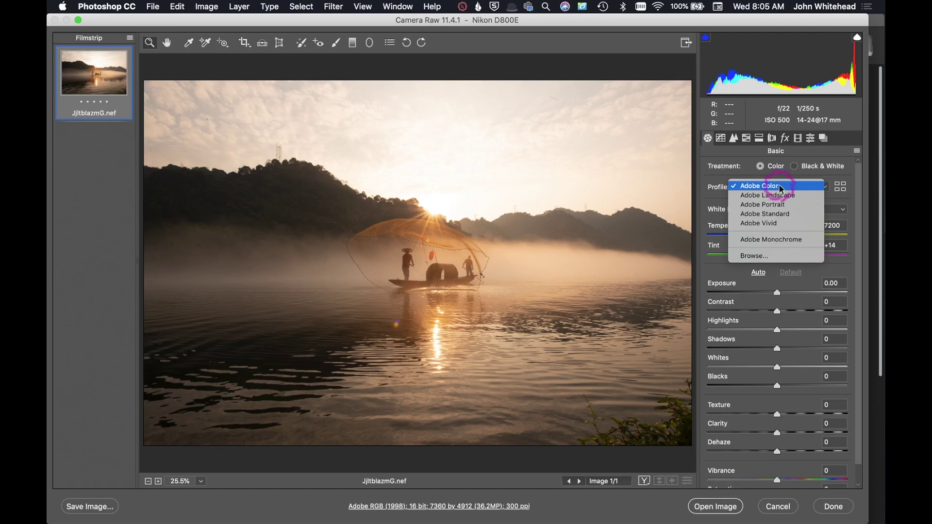
- Apply Adobe Standard, try Auto and As Shot white balance, then set Temperature 6000 and Exposure −0.65
{"action": "left_click", "coordinate": [788, 213]}
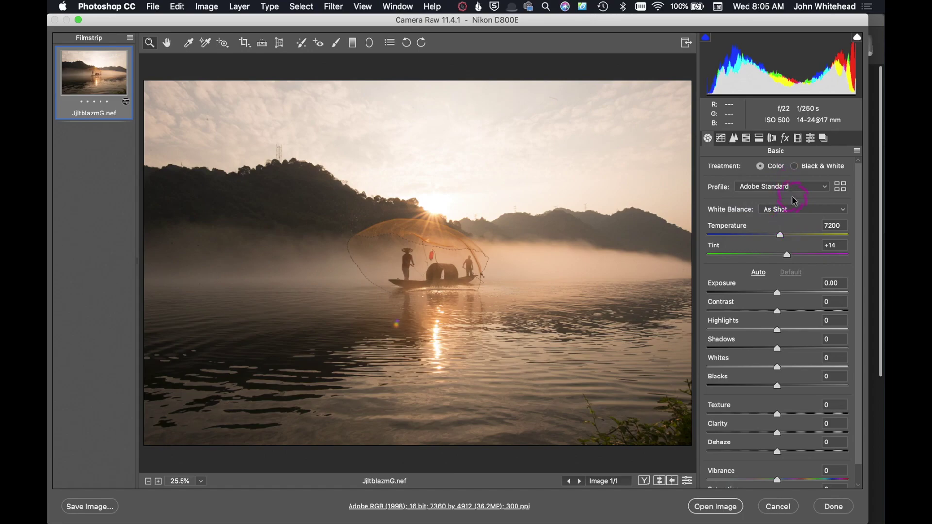
{"action": "left_click", "coordinate": [791, 212]}
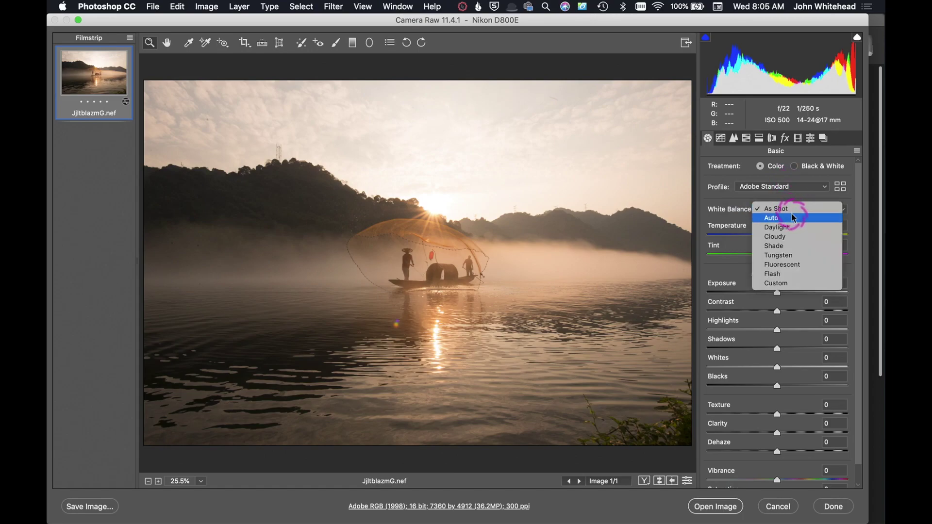
{"action": "left_click", "coordinate": [792, 217]}
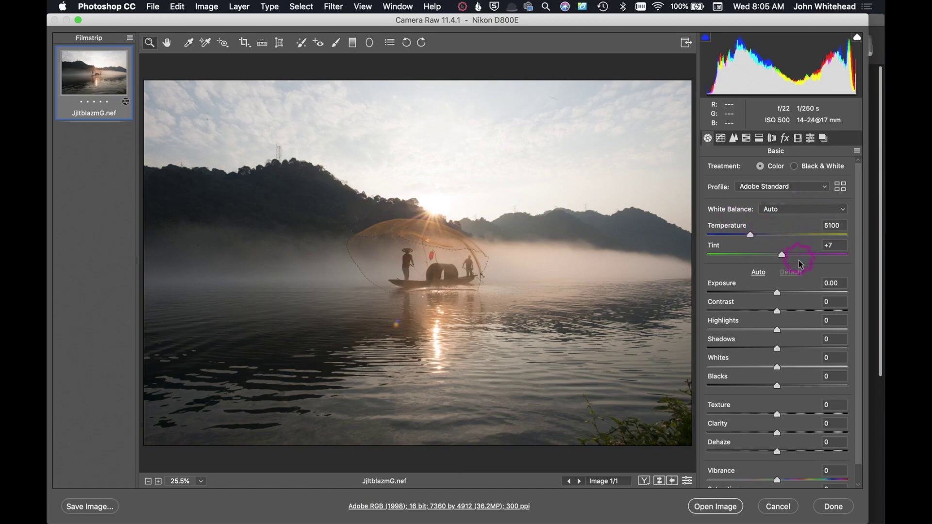
{"action": "left_click", "coordinate": [794, 215]}
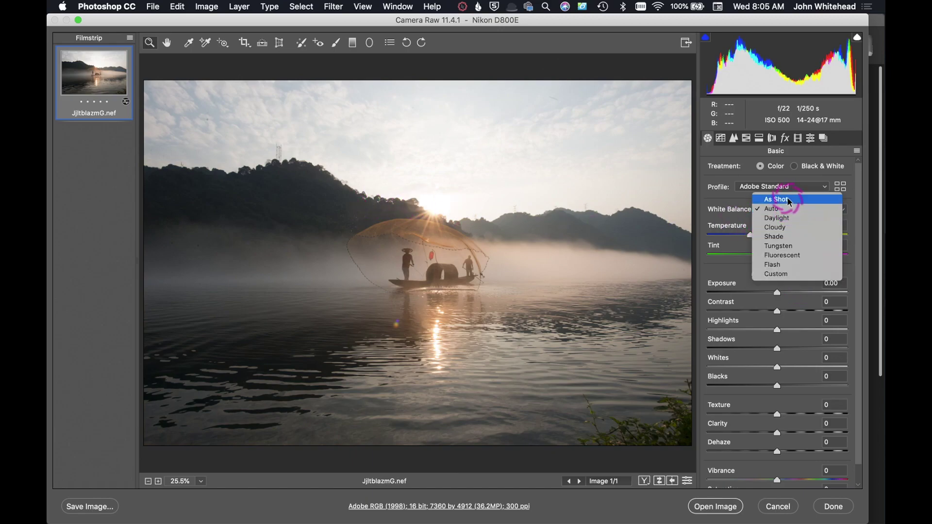
{"action": "left_click", "coordinate": [788, 200]}
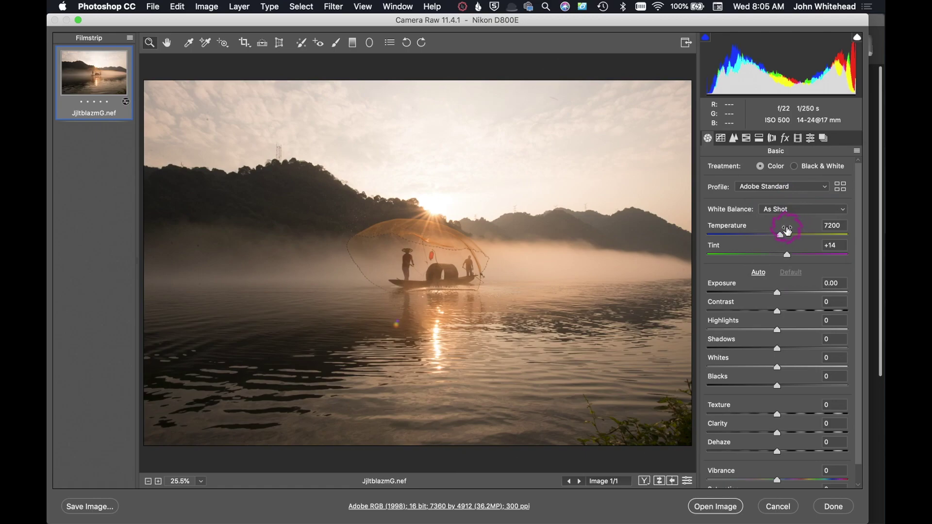
{"action": "left_click_drag", "start_coordinate": [780, 237], "coordinate": [764, 238]}
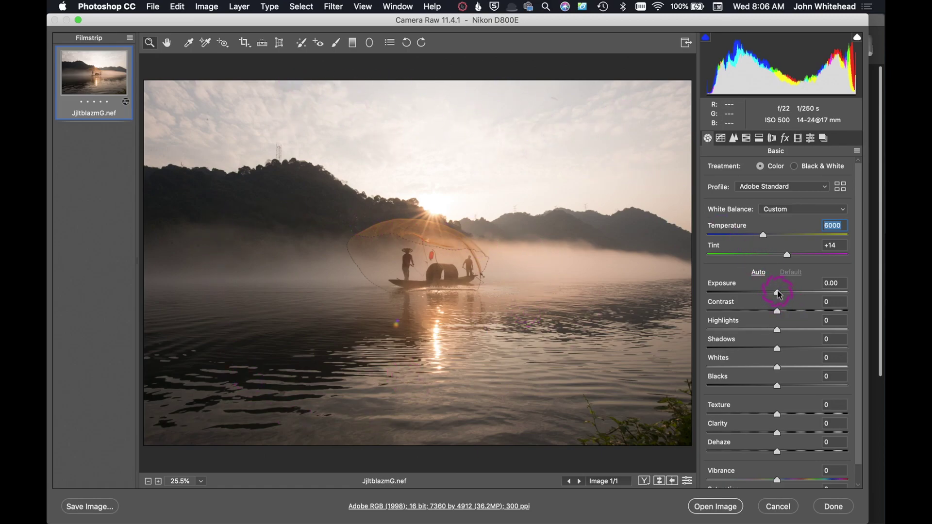
{"action": "left_click_drag", "start_coordinate": [778, 294], "coordinate": [768, 294]}
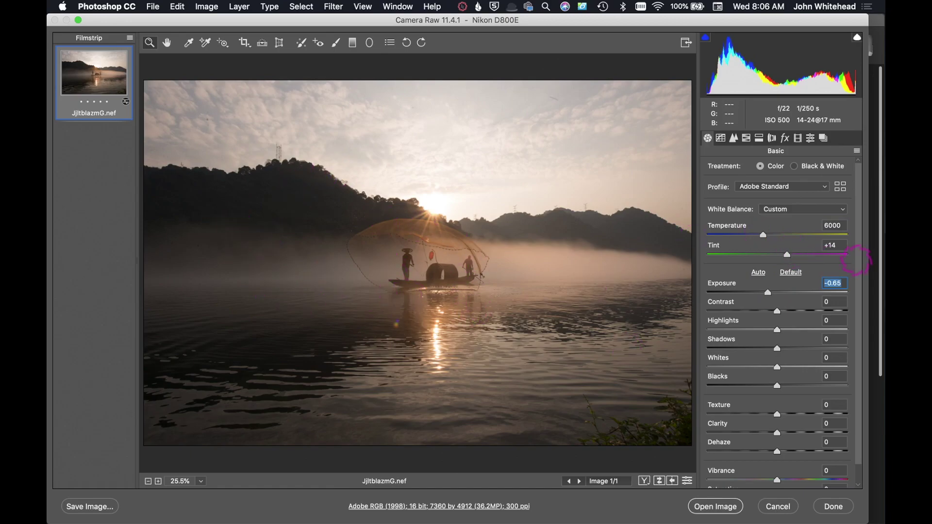
{"action": "left_click_drag", "start_coordinate": [767, 294], "coordinate": [788, 292]}
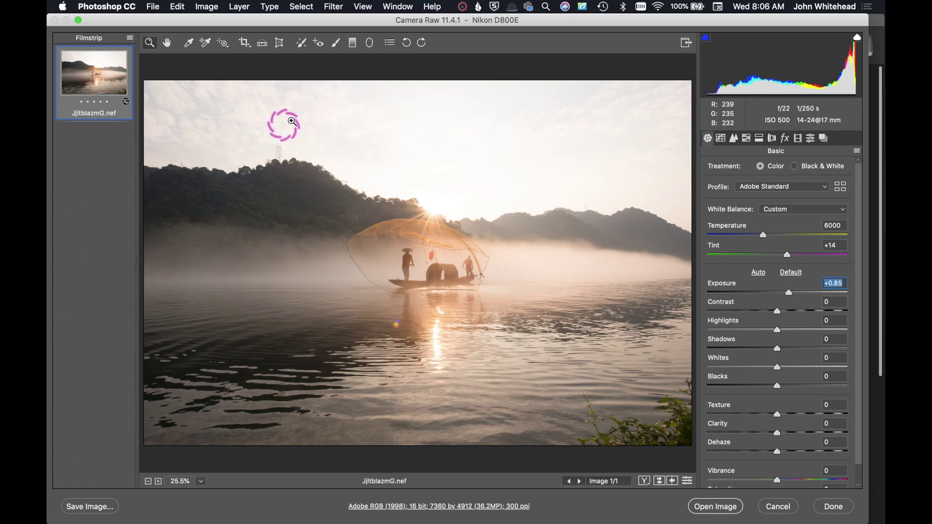
{"action": "left_click_drag", "start_coordinate": [793, 292], "coordinate": [776, 298]}
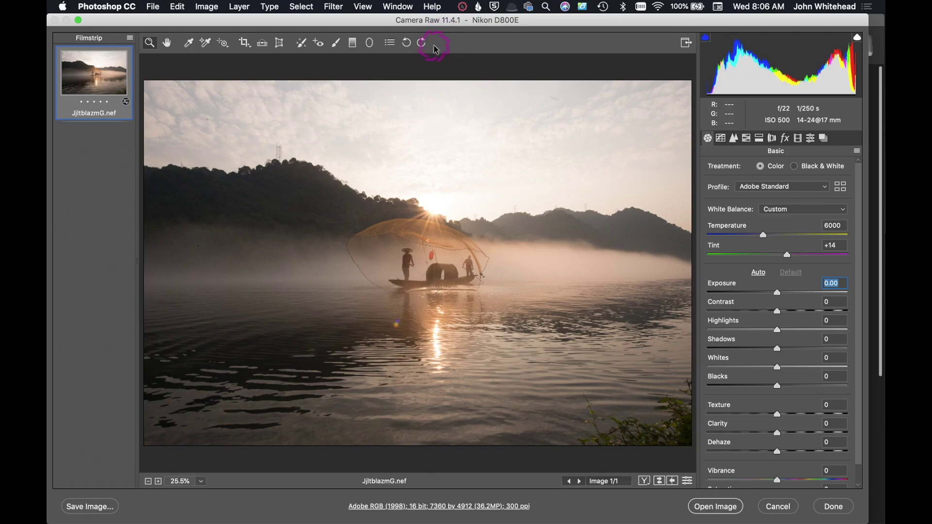
{"action": "left_click", "coordinate": [337, 44]}
- Select the Adjustment Brush (K), with Size 10, Feather 40, Flow 44, Density 61 and Auto Mask off
{"action": "key", "text": "k"}
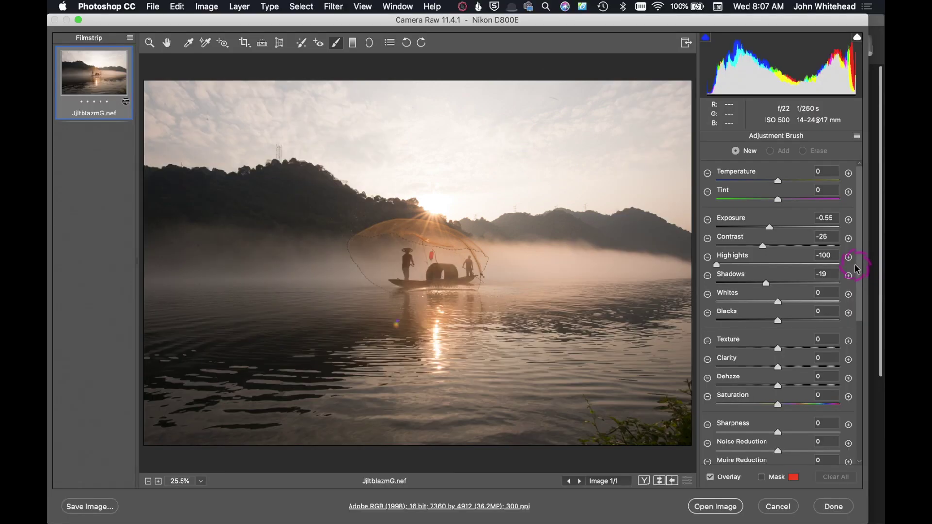
{"action": "left_click_drag", "start_coordinate": [853, 267], "coordinate": [865, 474]}
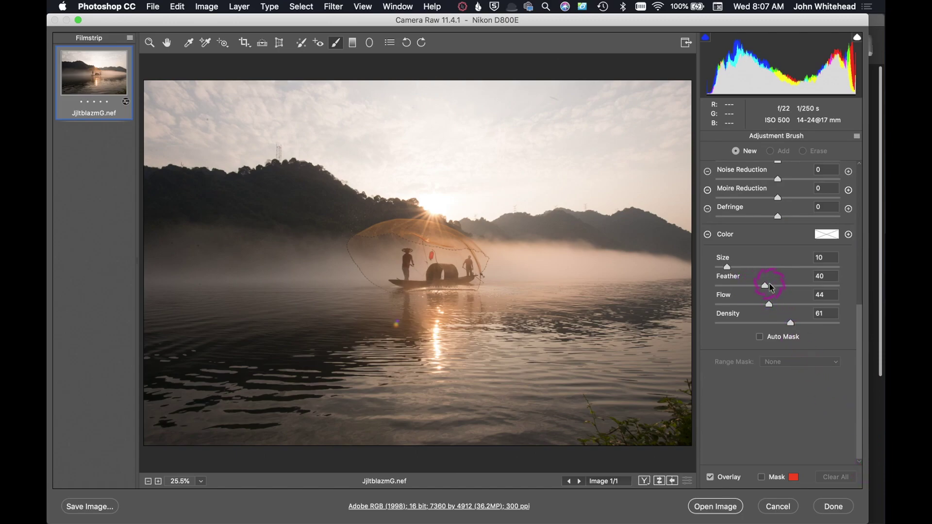
- Lower the brush Feather from 60 to 0 for a hard edge
{"action": "left_click", "coordinate": [789, 287]}
{"action": "left_click_drag", "start_coordinate": [789, 287], "coordinate": [727, 288]}
{"action": "left_click_drag", "start_coordinate": [727, 285], "coordinate": [683, 279]}
{"action": "scroll", "coordinate": [834, 275], "scroll_direction": "up", "scroll_amount": 10}
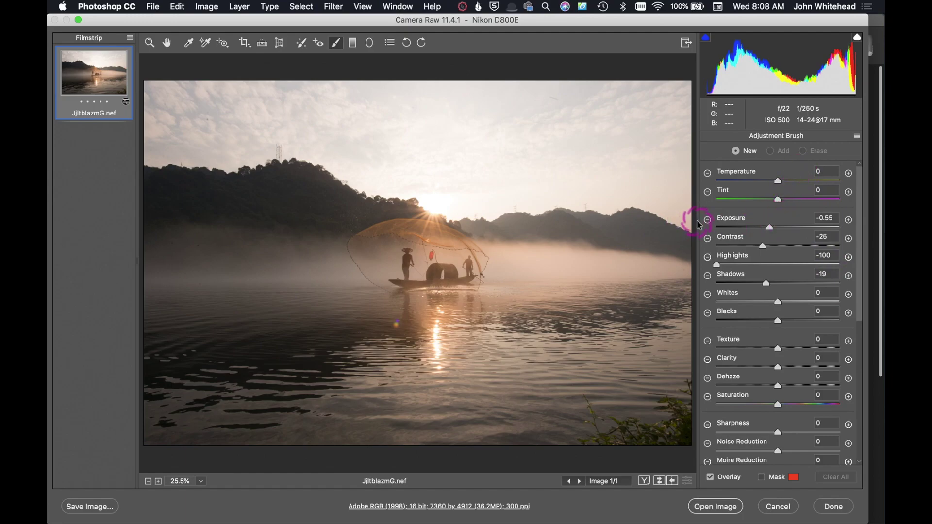
- Reset the brush to Exposure +0.50, raise it to +1.40, and dab the upper-right sky
{"action": "left_click", "coordinate": [848, 220]}
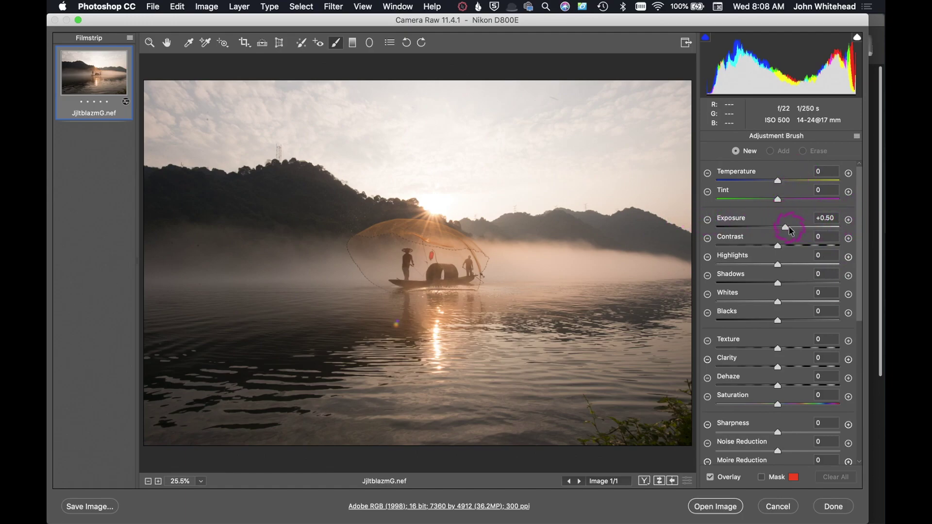
{"action": "left_click_drag", "start_coordinate": [787, 227], "coordinate": [801, 230]}
{"action": "scroll", "coordinate": [727, 297], "scroll_direction": "down", "scroll_amount": 10}
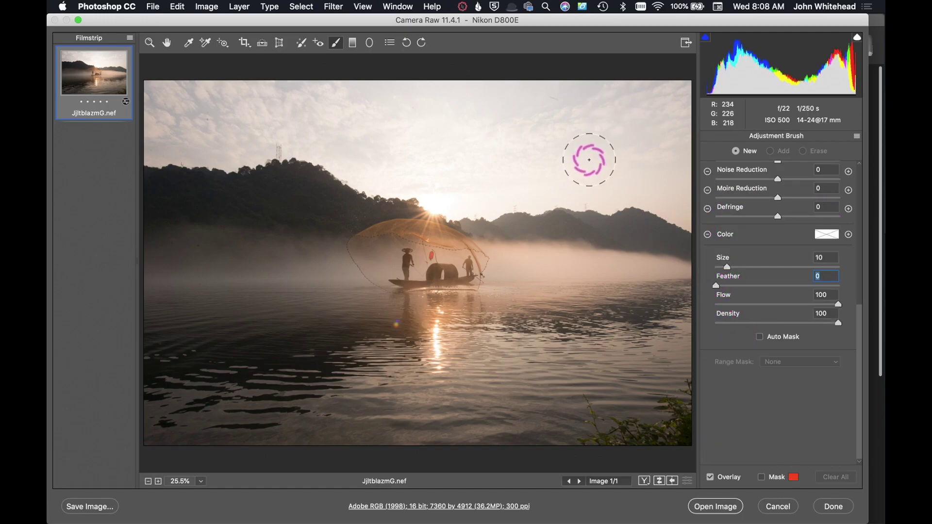
{"action": "left_click", "coordinate": [617, 149]}
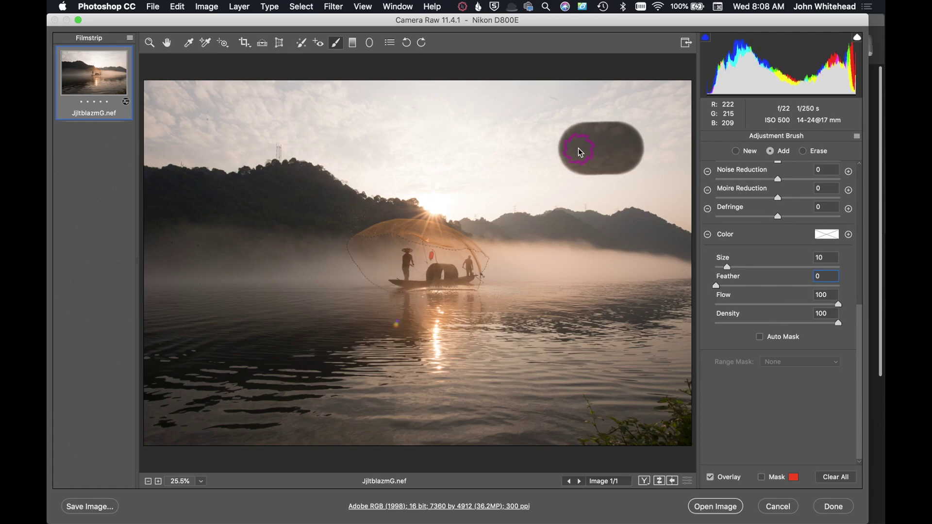
- Extend the sky stroke to the right edge, then paint two soft sky strokes at Feather 48
{"action": "mouse_move", "coordinate": [563, 151]}
{"action": "left_mouse_down"}
{"action": "mouse_move", "coordinate": [633, 171]}
{"action": "mouse_move", "coordinate": [570, 149]}
{"action": "mouse_move", "coordinate": [613, 150]}
{"action": "mouse_move", "coordinate": [552, 156]}
{"action": "mouse_move", "coordinate": [592, 152]}
{"action": "left_mouse_up"}
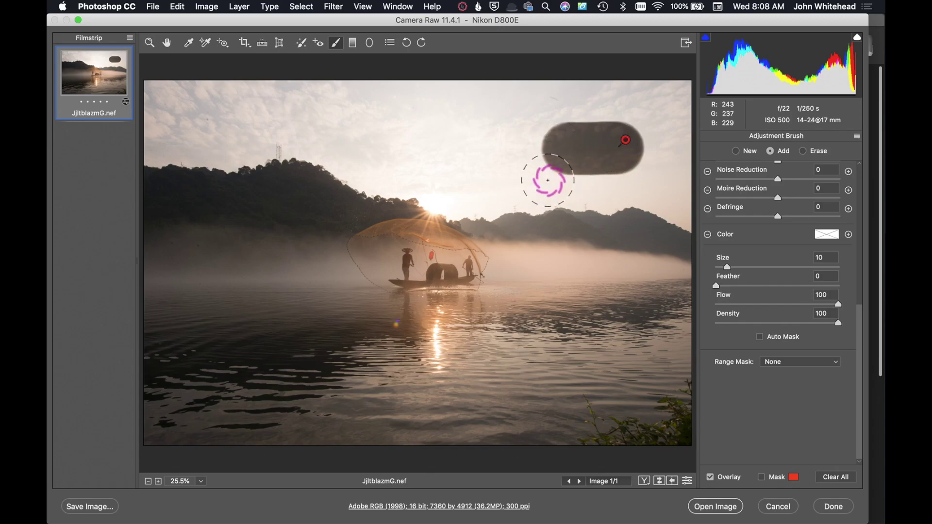
{"action": "mouse_move", "coordinate": [614, 189]}
{"action": "left_mouse_down"}
{"action": "mouse_move", "coordinate": [634, 176]}
{"action": "mouse_move", "coordinate": [699, 210]}
{"action": "left_mouse_up"}
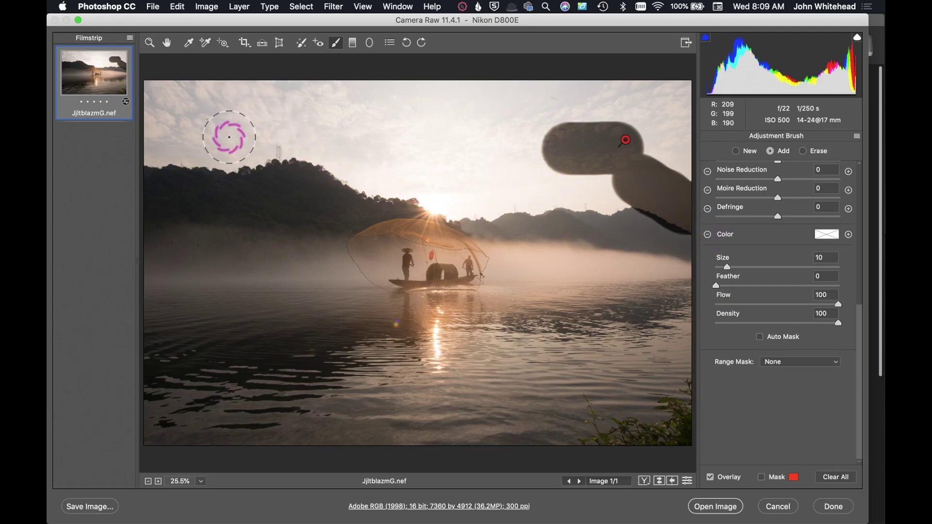
{"action": "left_click", "coordinate": [775, 286]}
{"action": "mouse_move", "coordinate": [422, 146]}
{"action": "left_mouse_down"}
{"action": "mouse_move", "coordinate": [420, 124]}
{"action": "mouse_move", "coordinate": [468, 134]}
{"action": "mouse_move", "coordinate": [420, 140]}
{"action": "left_mouse_up"}
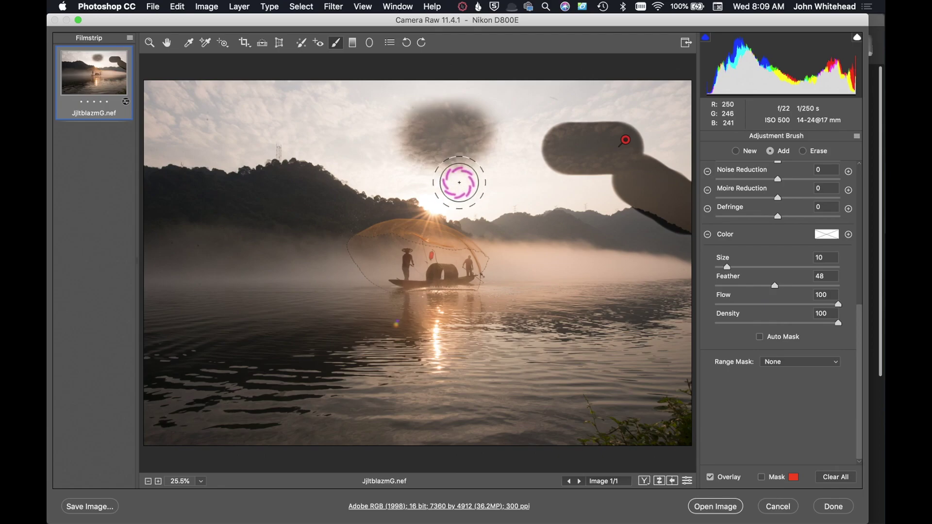
{"action": "left_click_drag", "start_coordinate": [368, 162], "coordinate": [338, 141]}
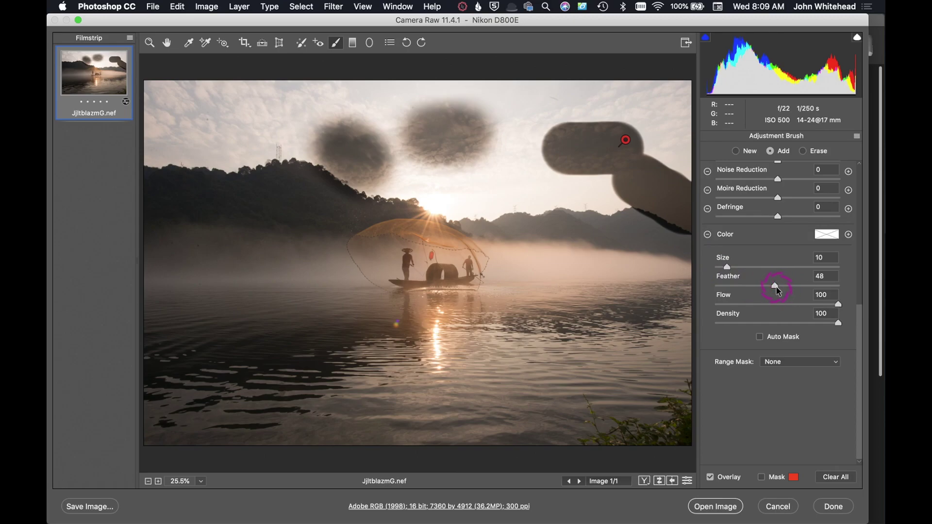
{"action": "mouse_move", "coordinate": [778, 290]}
{"action": "left_mouse_down"}
{"action": "mouse_move", "coordinate": [747, 295]}
{"action": "mouse_move", "coordinate": [774, 293]}
{"action": "mouse_move", "coordinate": [765, 295]}
{"action": "left_mouse_up"}
- Paint upper-left sky strokes, testing Density 51 before resetting it to 100
{"action": "mouse_move", "coordinate": [221, 114]}
{"action": "left_mouse_down"}
{"action": "mouse_move", "coordinate": [188, 115]}
{"action": "mouse_move", "coordinate": [233, 117]}
{"action": "left_mouse_up"}
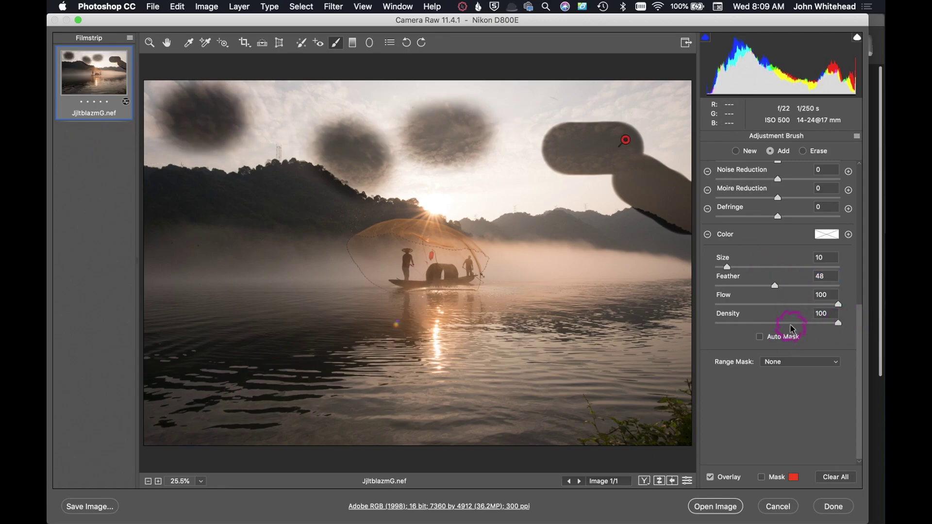
{"action": "left_click", "coordinate": [779, 323]}
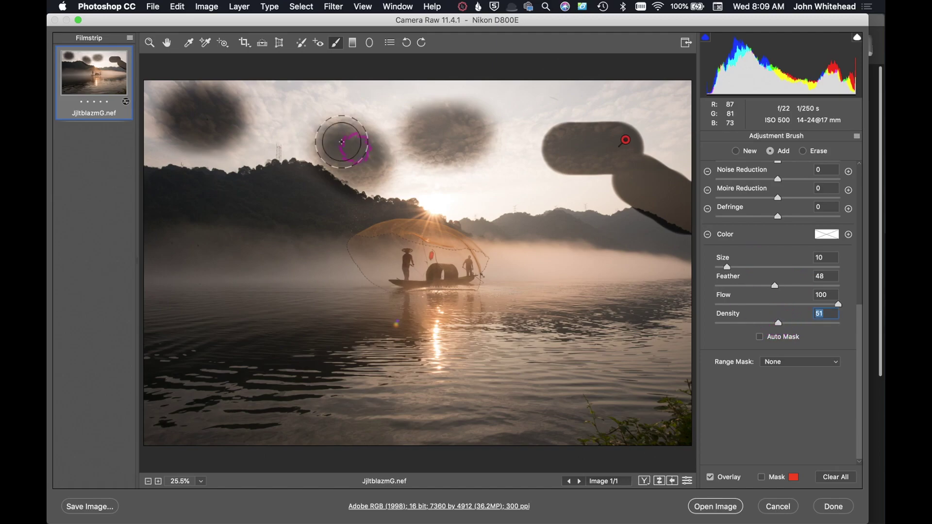
{"action": "mouse_move", "coordinate": [354, 141]}
{"action": "left_mouse_down"}
{"action": "mouse_move", "coordinate": [284, 99]}
{"action": "mouse_move", "coordinate": [352, 114]}
{"action": "left_mouse_up"}
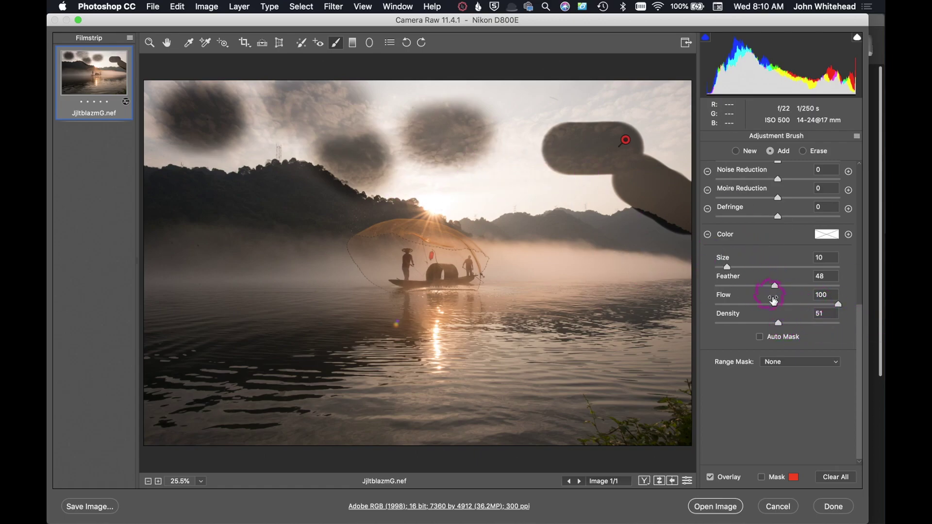
{"action": "double_click", "coordinate": [779, 323]}
- Delete the painted brush adjustment with all its strokes, then set brush Exposure to −1.15
{"action": "left_click", "coordinate": [626, 141]}
{"action": "key", "text": "Delete"}
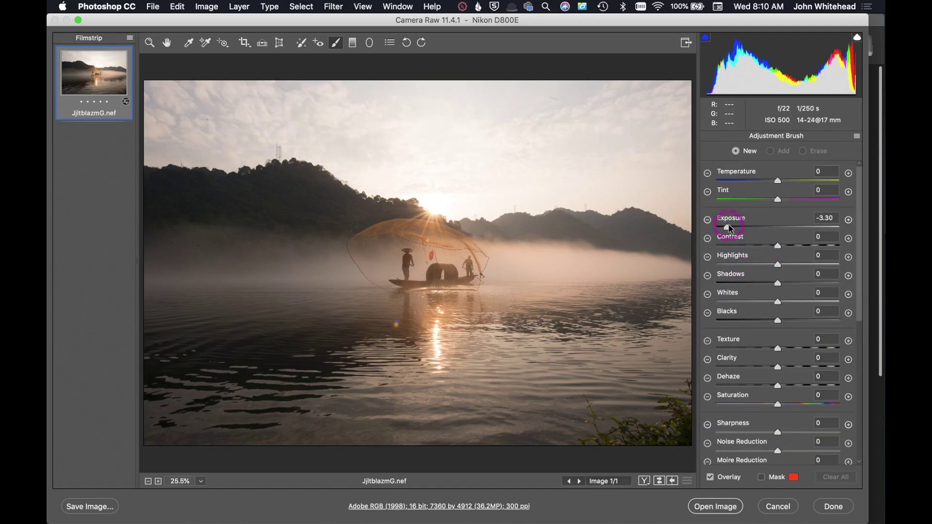
{"action": "left_click_drag", "start_coordinate": [728, 227], "coordinate": [777, 231]}
- Try Highlights +91 and Blacks −42, then load the Exposure −0.50 preset with other sliders at 0
{"action": "left_click_drag", "start_coordinate": [779, 264], "coordinate": [833, 264]}
{"action": "left_click_drag", "start_coordinate": [772, 327], "coordinate": [744, 367]}
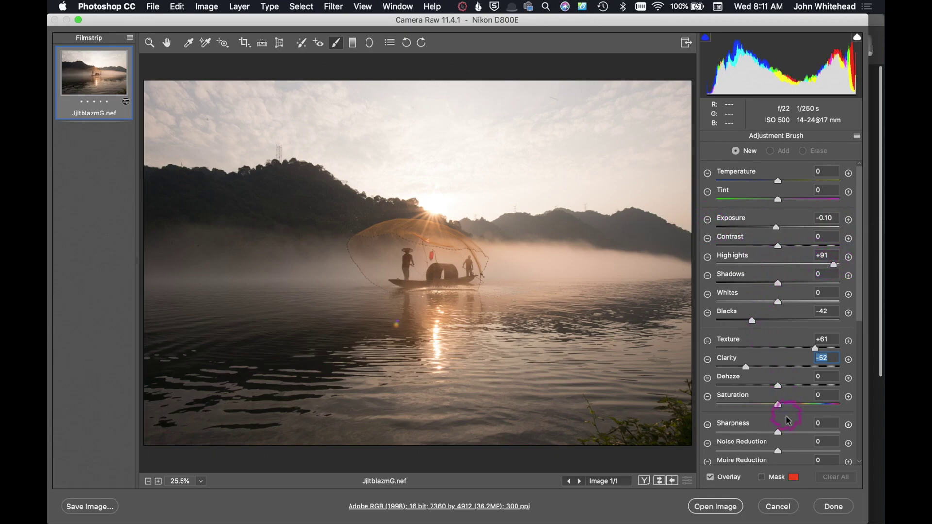
{"action": "left_click", "coordinate": [708, 219]}
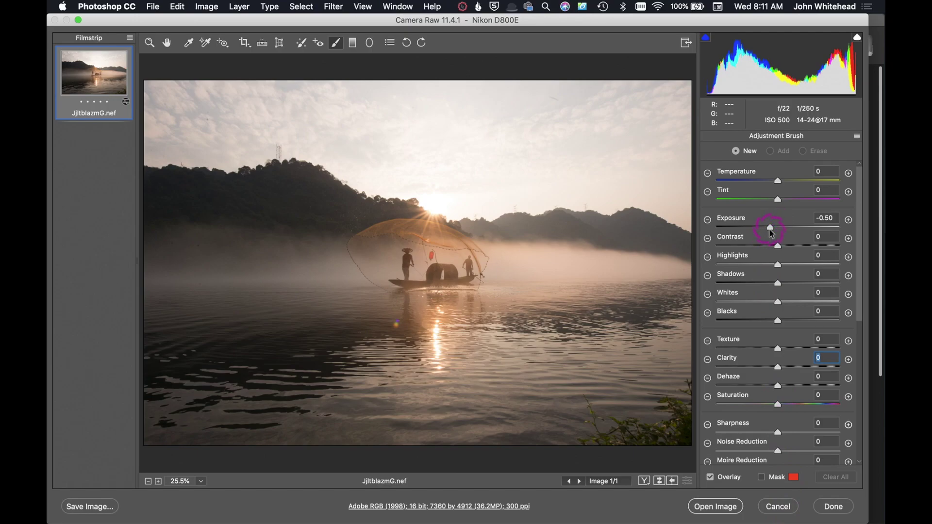
- Set brush Exposure to −0.90 and paint it across the upper sky from right edge to left
{"action": "left_click_drag", "start_coordinate": [764, 229], "coordinate": [763, 228]}
{"action": "mouse_move", "coordinate": [654, 164]}
{"action": "left_mouse_down"}
{"action": "mouse_move", "coordinate": [628, 150]}
{"action": "mouse_move", "coordinate": [646, 181]}
{"action": "mouse_move", "coordinate": [634, 142]}
{"action": "mouse_move", "coordinate": [659, 124]}
{"action": "mouse_move", "coordinate": [647, 94]}
{"action": "mouse_move", "coordinate": [563, 100]}
{"action": "left_mouse_up"}
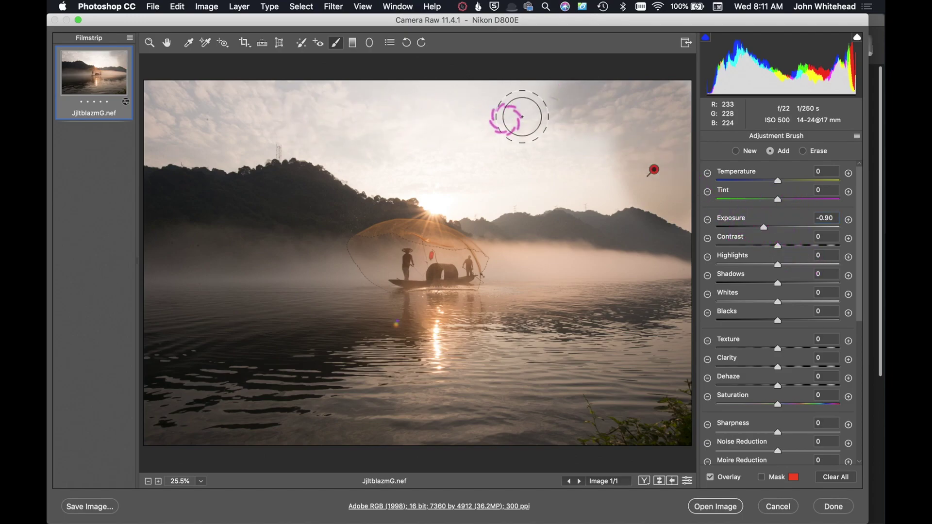
{"action": "mouse_move", "coordinate": [544, 104]}
{"action": "left_mouse_down"}
{"action": "mouse_move", "coordinate": [498, 111]}
{"action": "mouse_move", "coordinate": [486, 137]}
{"action": "mouse_move", "coordinate": [597, 136]}
{"action": "mouse_move", "coordinate": [593, 146]}
{"action": "mouse_move", "coordinate": [525, 162]}
{"action": "mouse_move", "coordinate": [579, 180]}
{"action": "mouse_move", "coordinate": [624, 179]}
{"action": "mouse_move", "coordinate": [495, 177]}
{"action": "mouse_move", "coordinate": [458, 191]}
{"action": "mouse_move", "coordinate": [436, 175]}
{"action": "mouse_move", "coordinate": [423, 174]}
{"action": "mouse_move", "coordinate": [426, 186]}
{"action": "mouse_move", "coordinate": [382, 173]}
{"action": "mouse_move", "coordinate": [313, 133]}
{"action": "mouse_move", "coordinate": [280, 136]}
{"action": "mouse_move", "coordinate": [322, 139]}
{"action": "left_mouse_up"}
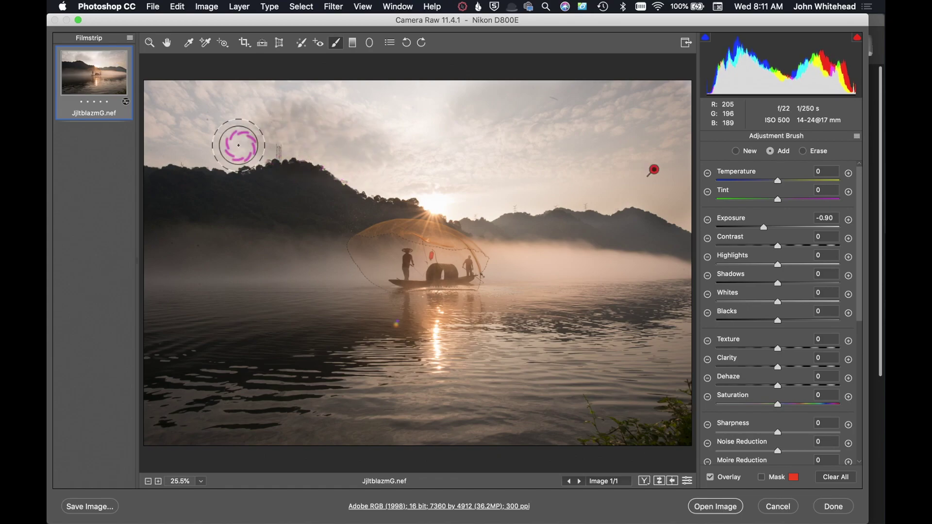
{"action": "mouse_move", "coordinate": [255, 138]}
{"action": "left_mouse_down"}
{"action": "mouse_move", "coordinate": [146, 141]}
{"action": "mouse_move", "coordinate": [358, 155]}
{"action": "mouse_move", "coordinate": [300, 117]}
{"action": "mouse_move", "coordinate": [251, 141]}
{"action": "mouse_move", "coordinate": [140, 141]}
{"action": "mouse_move", "coordinate": [200, 89]}
{"action": "mouse_move", "coordinate": [456, 95]}
{"action": "mouse_move", "coordinate": [422, 115]}
{"action": "mouse_move", "coordinate": [442, 167]}
{"action": "mouse_move", "coordinate": [471, 184]}
{"action": "mouse_move", "coordinate": [519, 109]}
{"action": "mouse_move", "coordinate": [442, 101]}
{"action": "mouse_move", "coordinate": [650, 83]}
{"action": "mouse_move", "coordinate": [681, 101]}
{"action": "mouse_move", "coordinate": [638, 131]}
{"action": "mouse_move", "coordinate": [660, 138]}
{"action": "left_mouse_up"}
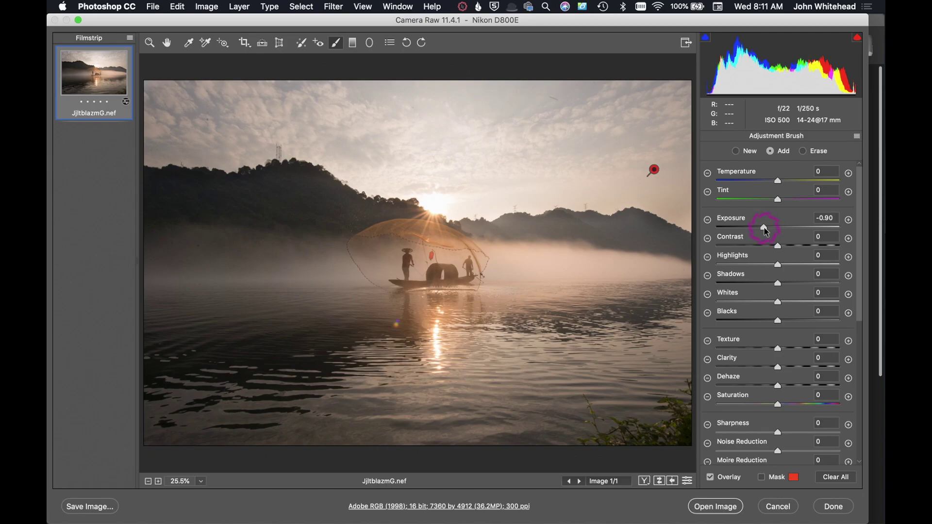
- Tune the painted sky adjustment to Exposure −0.40, Highlights −50 and Contrast +2
{"action": "left_click_drag", "start_coordinate": [764, 230], "coordinate": [772, 231]}
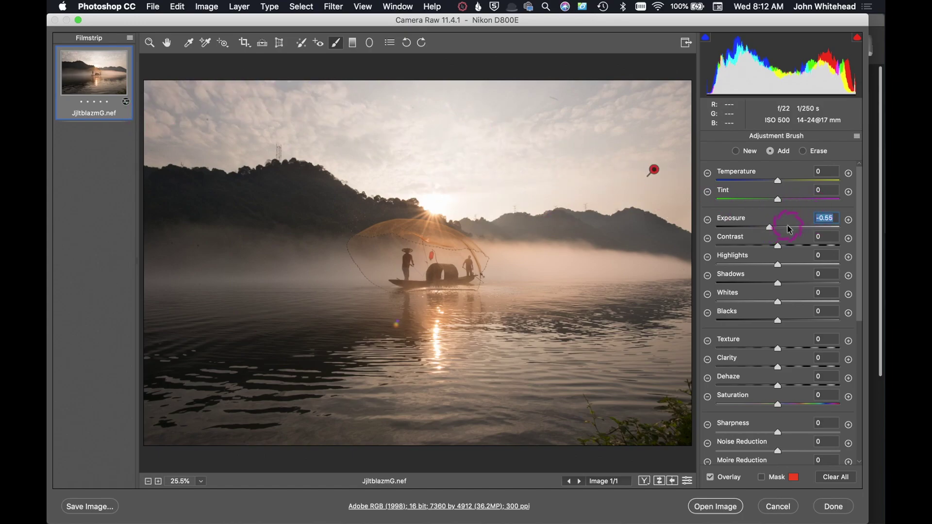
{"action": "left_click_drag", "start_coordinate": [772, 231], "coordinate": [769, 232]}
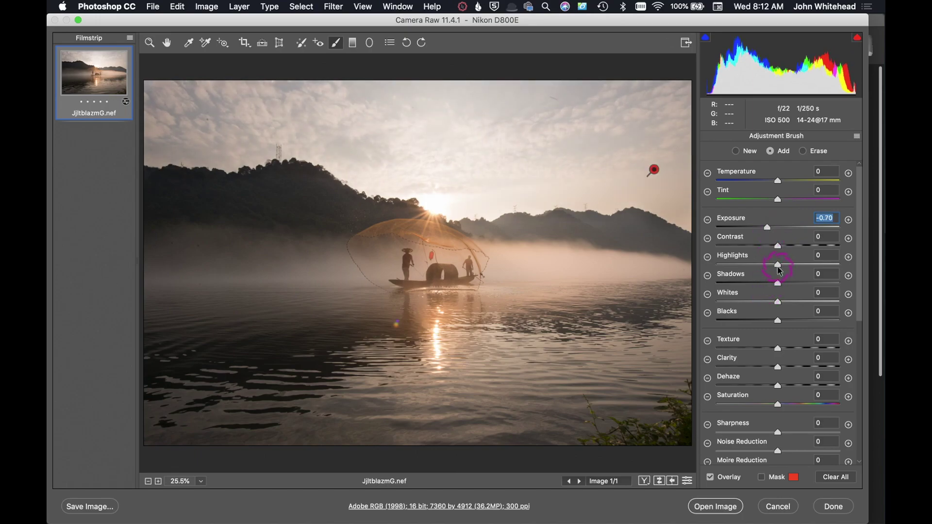
{"action": "left_click_drag", "start_coordinate": [778, 269], "coordinate": [748, 269]}
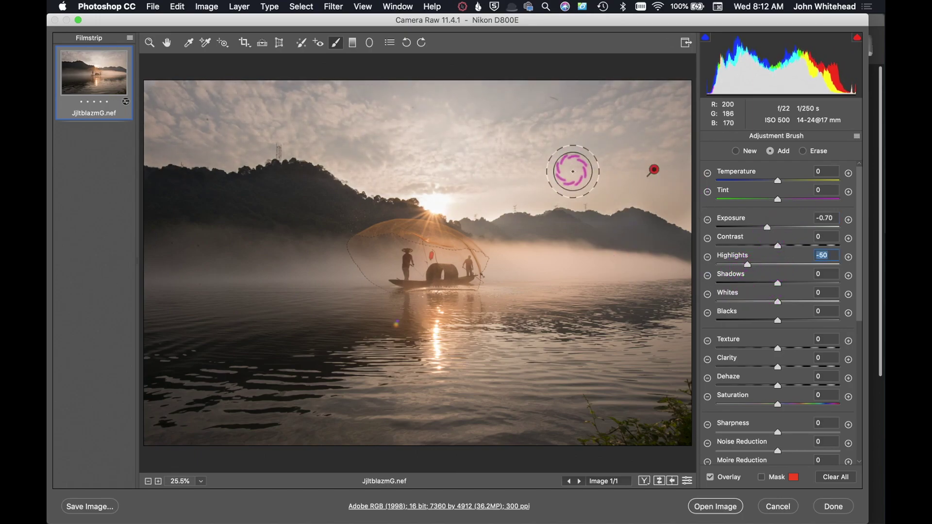
{"action": "left_click_drag", "start_coordinate": [770, 229], "coordinate": [772, 230]}
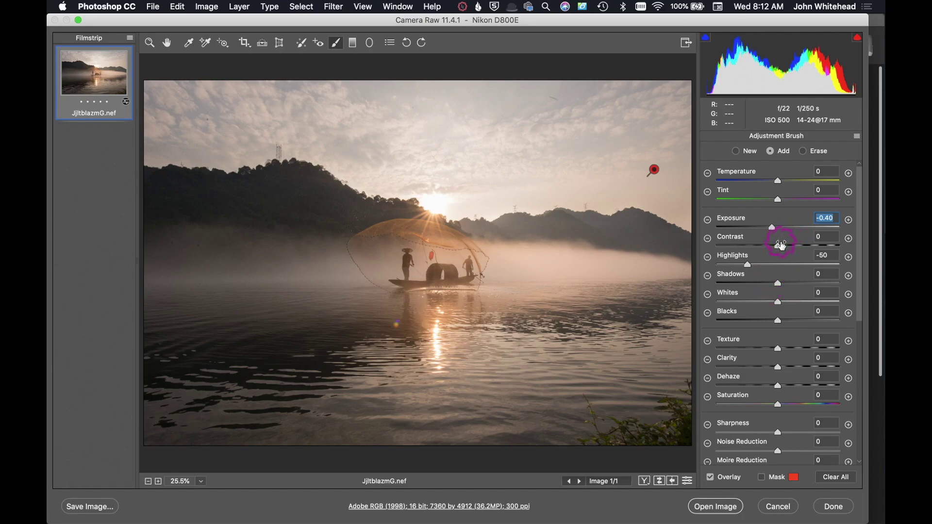
{"action": "mouse_move", "coordinate": [778, 249]}
{"action": "left_mouse_down"}
{"action": "mouse_move", "coordinate": [800, 249]}
{"action": "mouse_move", "coordinate": [765, 248]}
{"action": "mouse_move", "coordinate": [778, 250]}
{"action": "left_mouse_up"}
- Start a new brush adjustment with the Highlights +25 preset and paint from the water into the fog
{"action": "left_click", "coordinate": [736, 152]}
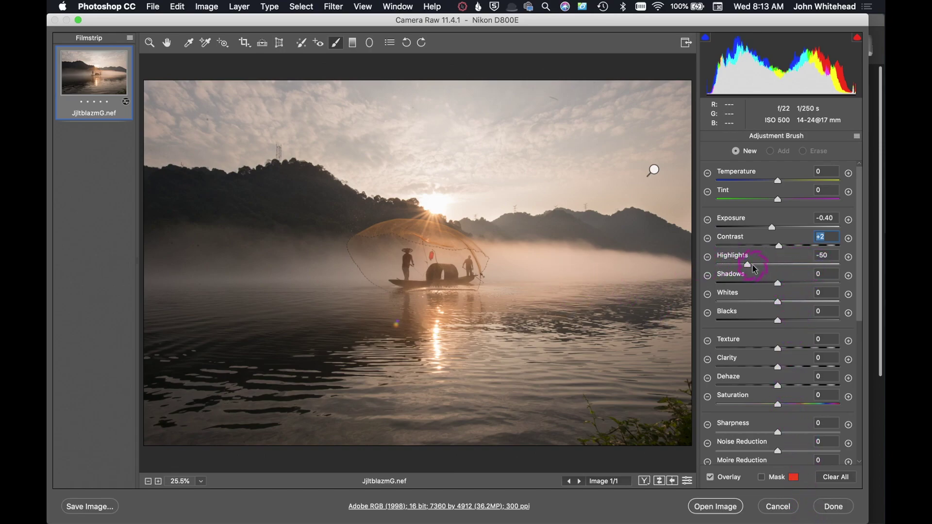
{"action": "left_click", "coordinate": [848, 258]}
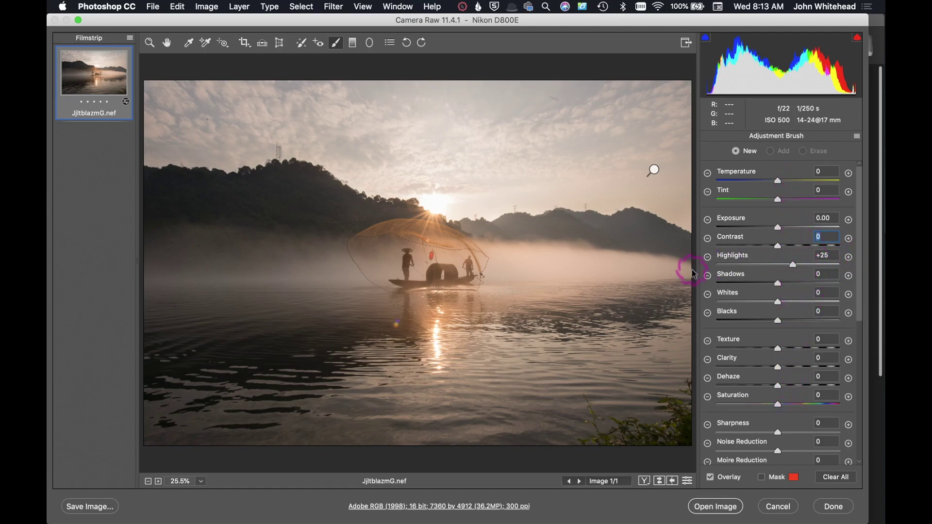
{"action": "left_click_drag", "start_coordinate": [615, 302], "coordinate": [659, 263]}
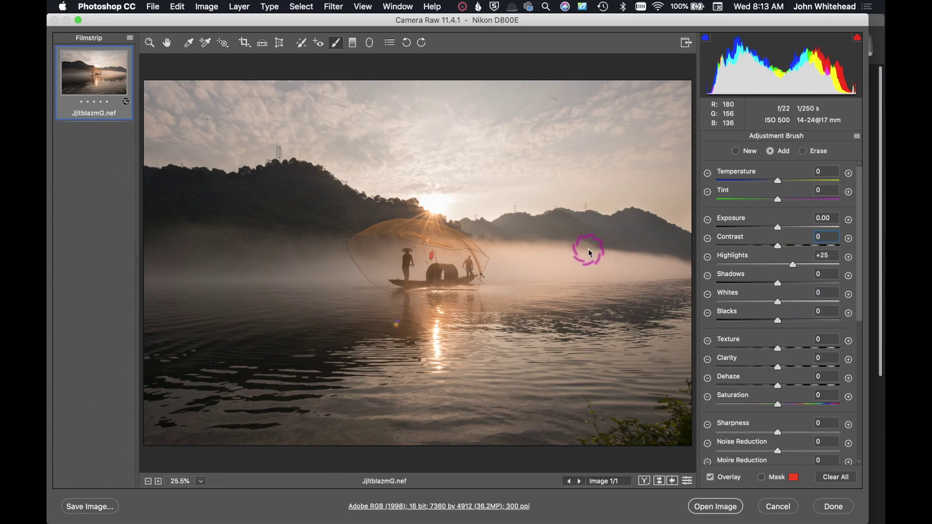
- Paint the Highlights +25 adjustment over the fog and misty water, resizing the brush with ] and [
{"action": "left_click_drag", "start_coordinate": [589, 252], "coordinate": [572, 269]}
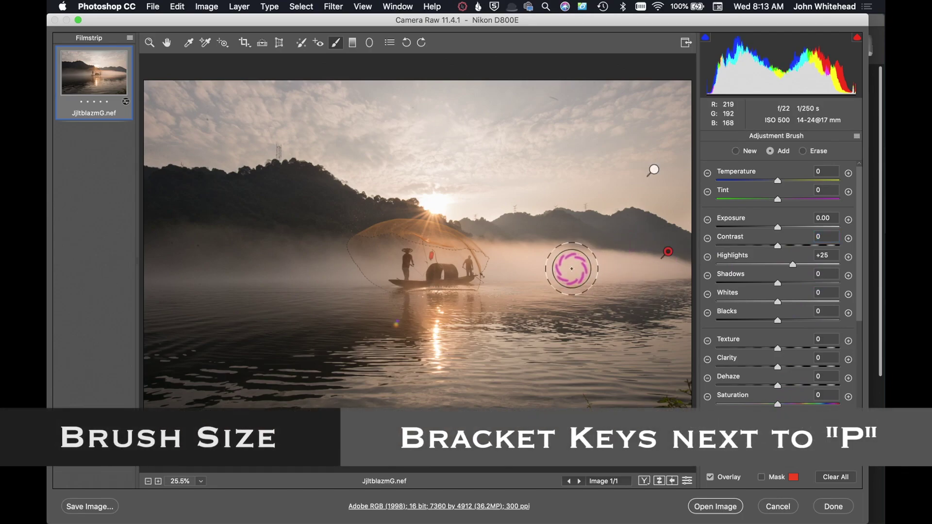
{"action": "key", "text": "bracketright"}
{"action": "key", "text": "bracketright"}
{"action": "key", "text": "bracketright"}
{"action": "key", "text": "bracketright"}
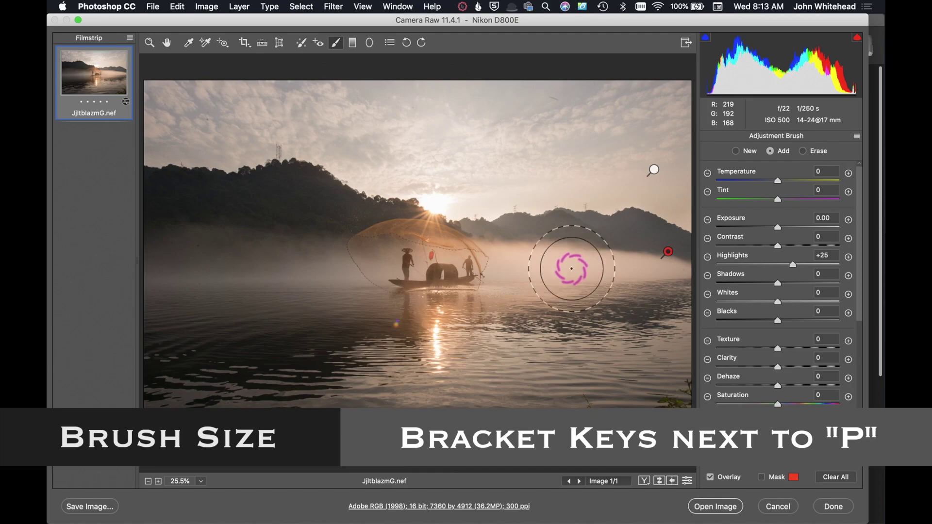
{"action": "key", "text": "bracketright"}
{"action": "key", "text": "bracketright"}
{"action": "key", "text": "bracketright"}
{"action": "key", "text": "bracketright"}
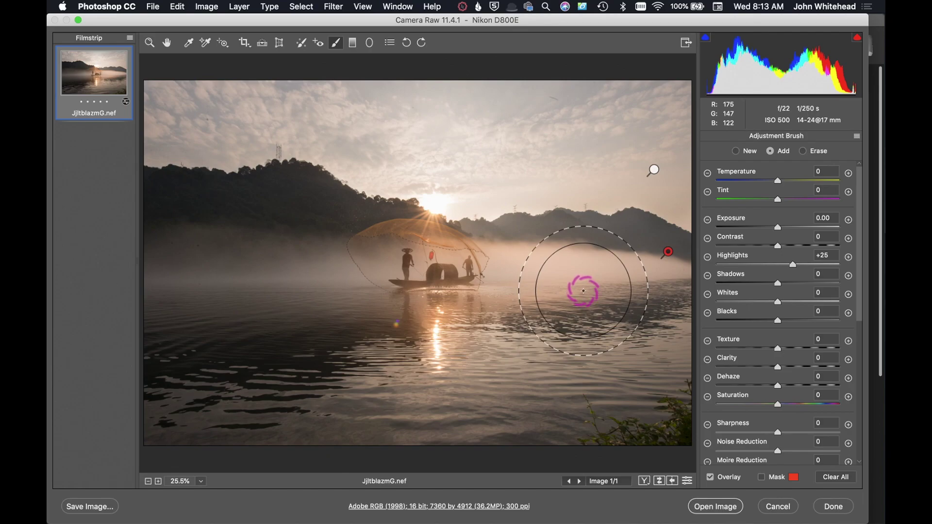
{"action": "scroll", "coordinate": [802, 400], "scroll_direction": "down", "scroll_amount": 5}
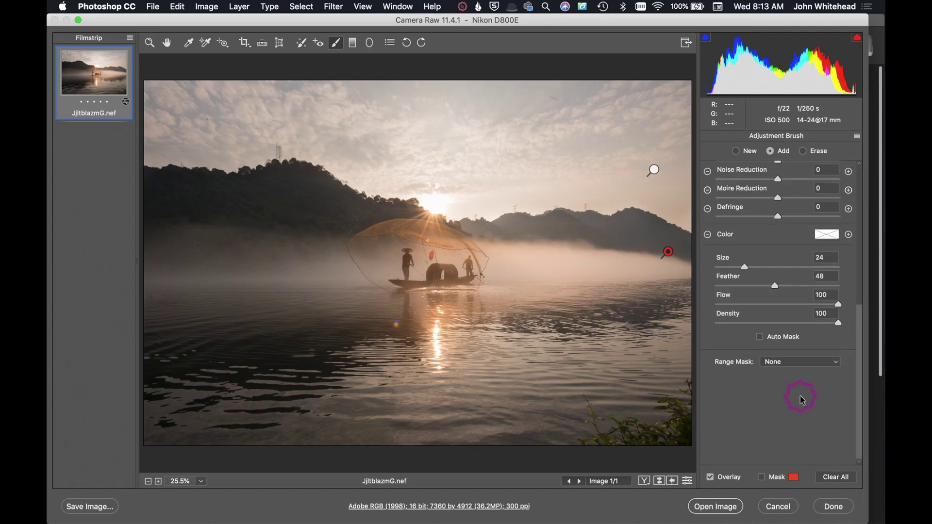
{"action": "scroll", "coordinate": [818, 269], "scroll_direction": "up", "scroll_amount": 5}
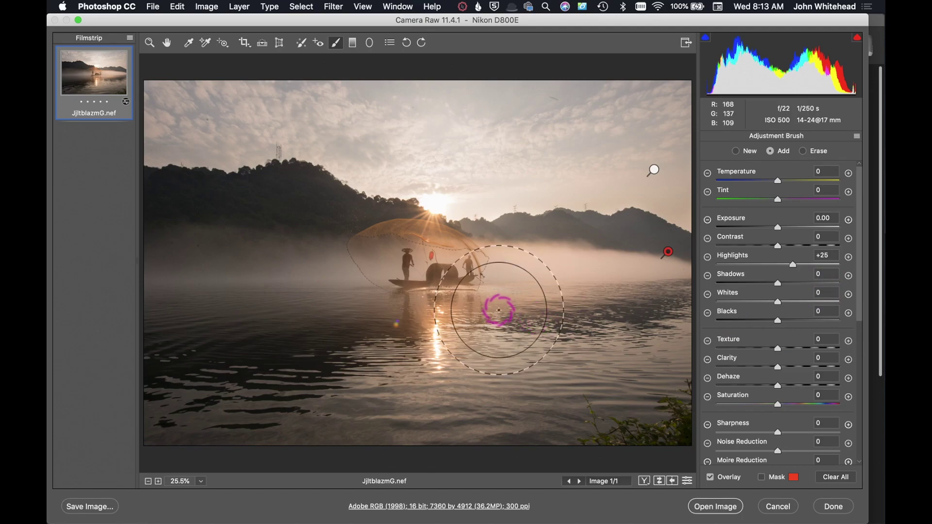
{"action": "key", "text": "bracketleft"}
{"action": "key", "text": "bracketleft"}
{"action": "key", "text": "bracketleft"}
{"action": "key", "text": "bracketright"}
{"action": "key", "text": "bracketright"}
{"action": "key", "text": "bracketright"}
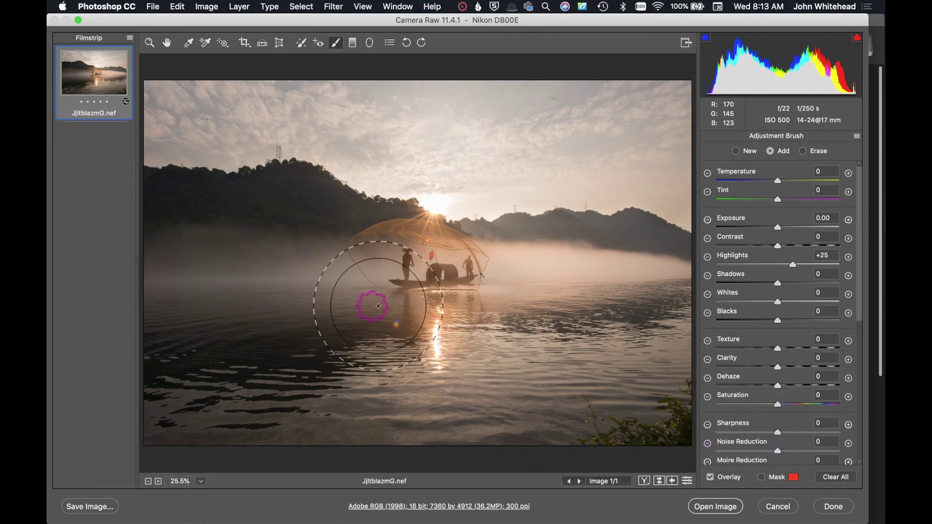
- Turn on the Mask overlay to show the highlights adjustment's coverage in red
{"action": "left_click", "coordinate": [761, 478]}
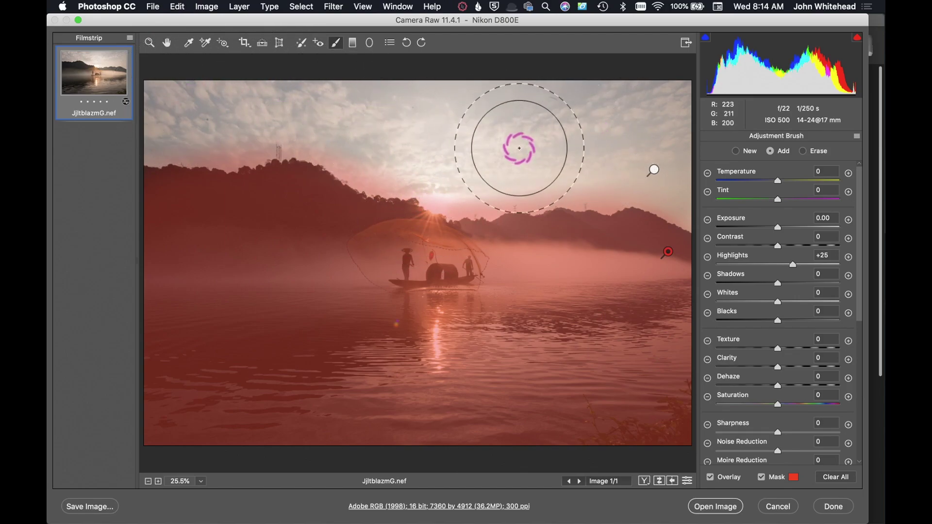
{"action": "scroll", "coordinate": [787, 290], "scroll_direction": "down", "scroll_amount": 5}
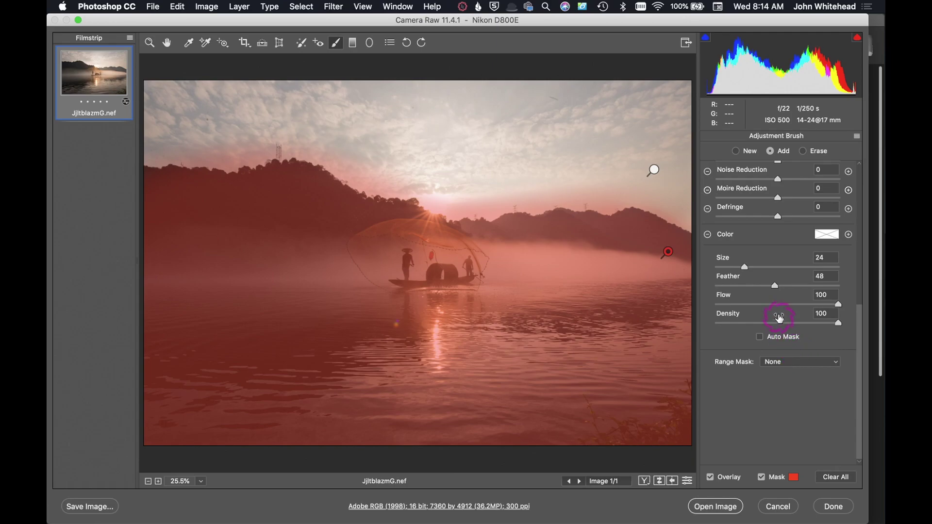
{"action": "scroll", "coordinate": [760, 360], "scroll_direction": "up", "scroll_amount": 5}
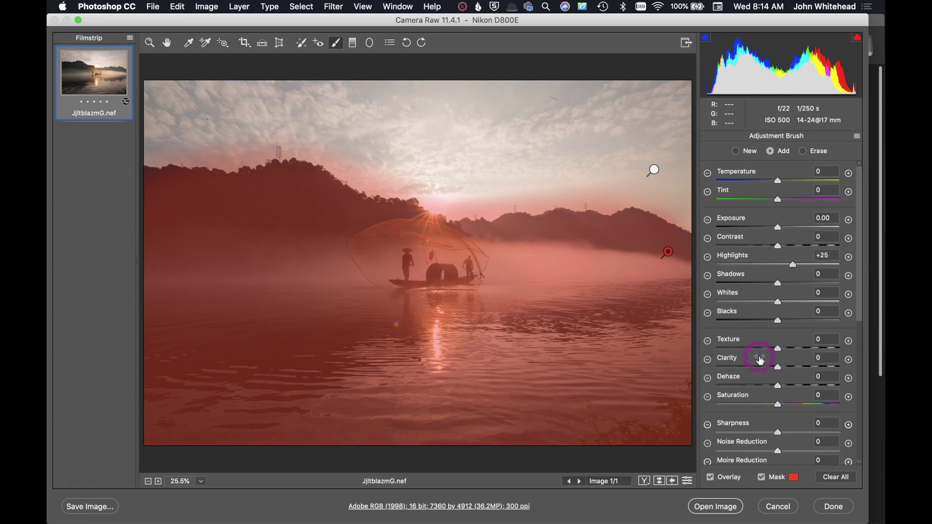
{"action": "key", "text": "alt"}
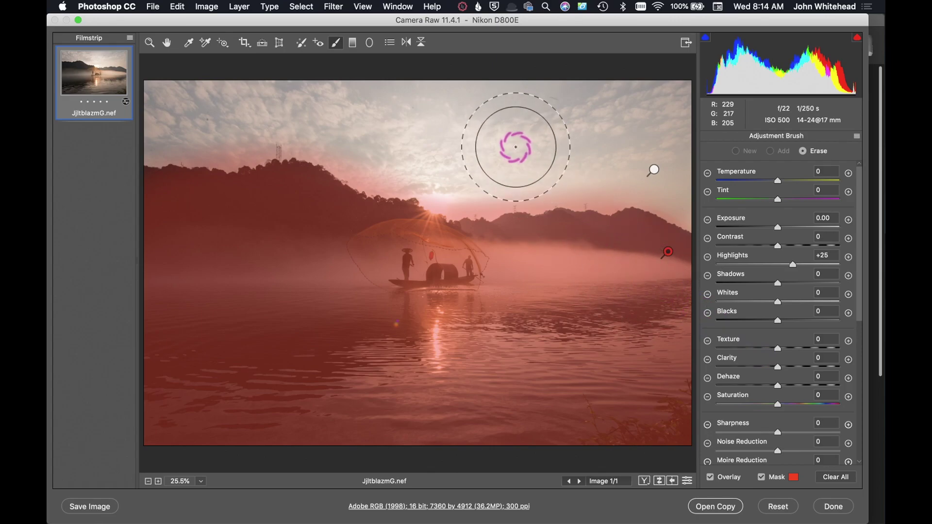
- With a smaller erase brush at feather 29 and flow 100, erase the adjustment from the sky
{"action": "key", "text": "bracketleft"}
{"action": "key", "text": "bracketleft"}
{"action": "key", "text": "bracketleft"}
{"action": "key", "text": "bracketleft"}
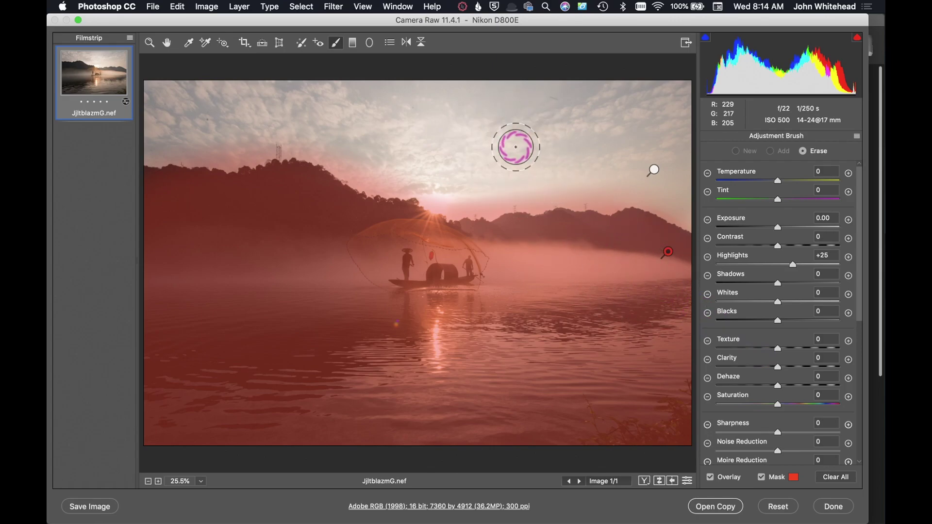
{"action": "scroll", "coordinate": [830, 275], "scroll_direction": "down", "scroll_amount": 1}
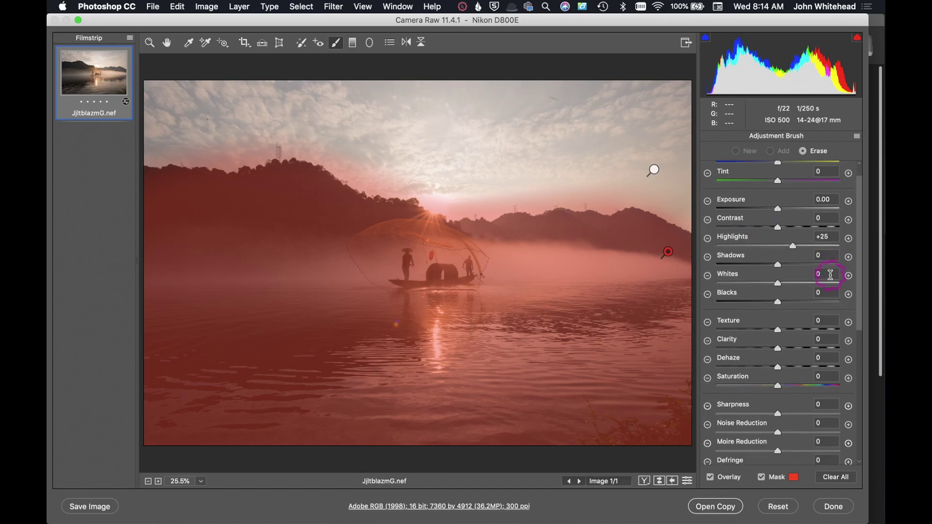
{"action": "scroll", "coordinate": [829, 277], "scroll_direction": "down", "scroll_amount": 7}
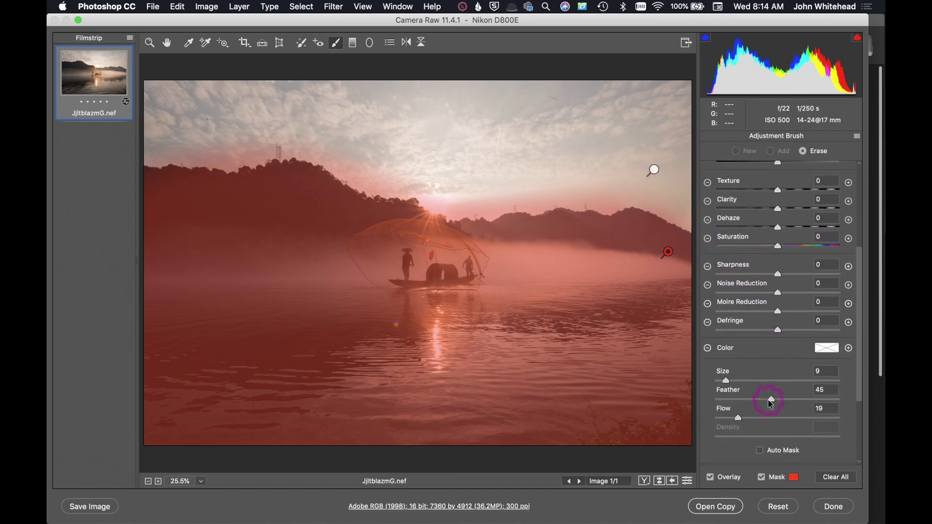
{"action": "left_click_drag", "start_coordinate": [771, 403], "coordinate": [745, 406]}
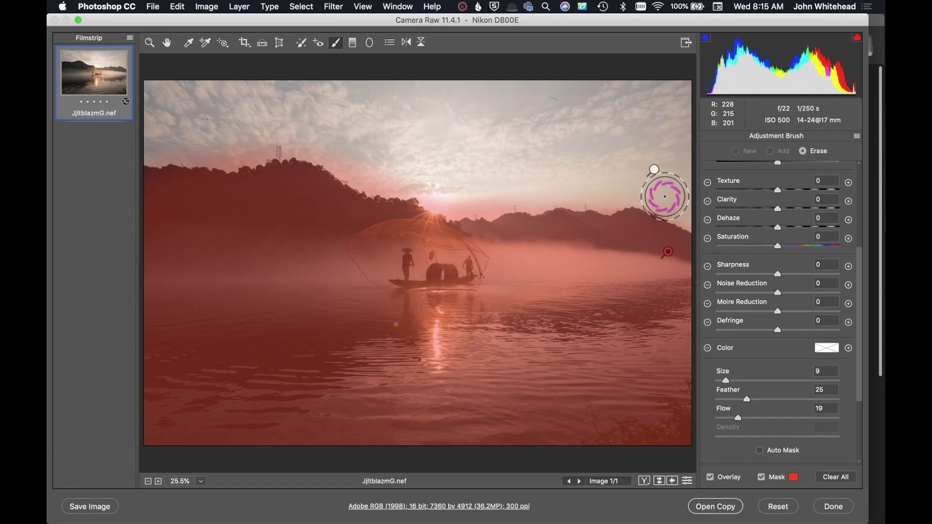
{"action": "scroll", "coordinate": [788, 384], "scroll_direction": "down", "scroll_amount": 1}
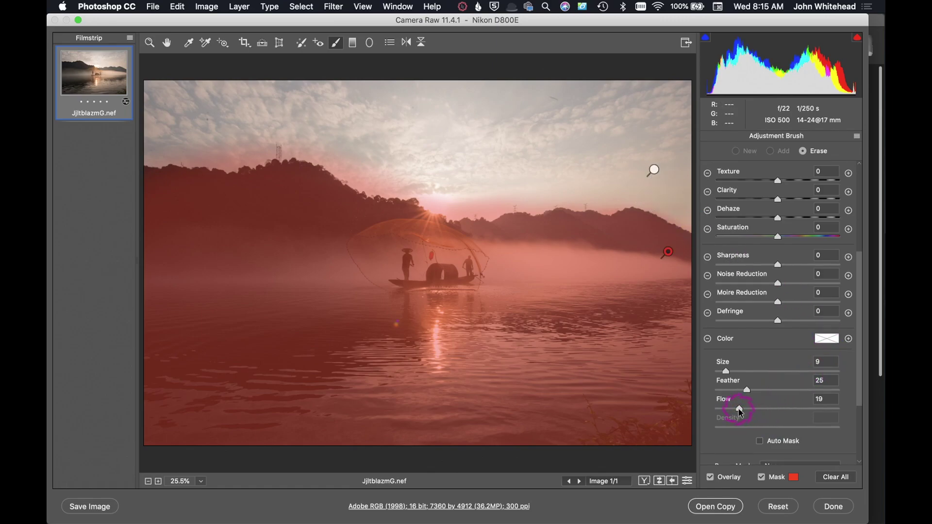
{"action": "left_click_drag", "start_coordinate": [739, 411], "coordinate": [607, 187]}
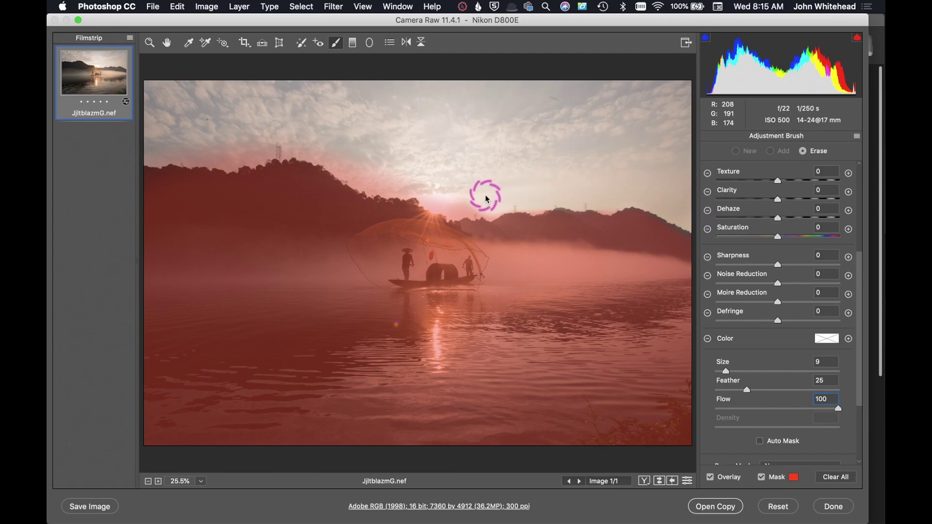
{"action": "left_click_drag", "start_coordinate": [453, 197], "coordinate": [405, 178]}
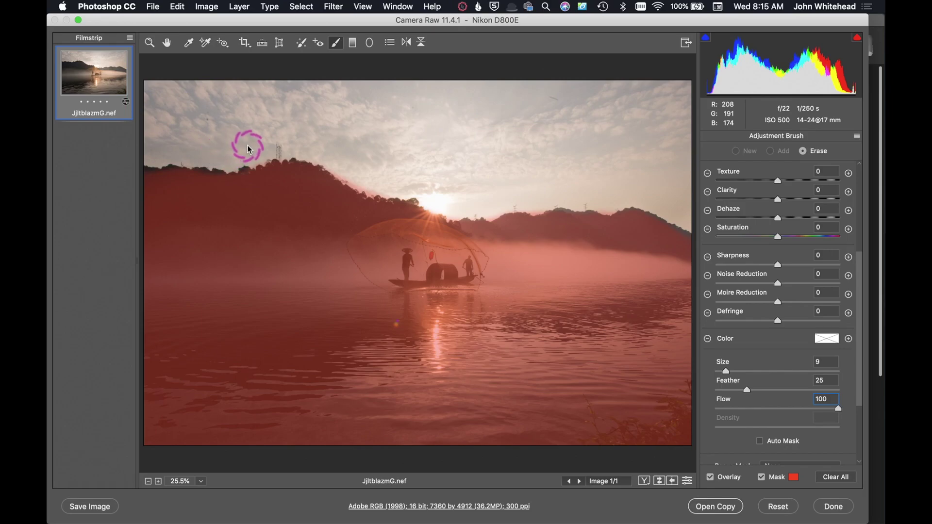
{"action": "mouse_move", "coordinate": [266, 141]}
{"action": "left_mouse_down"}
{"action": "mouse_move", "coordinate": [625, 156]}
{"action": "mouse_move", "coordinate": [370, 145]}
{"action": "mouse_move", "coordinate": [344, 161]}
{"action": "mouse_move", "coordinate": [364, 162]}
{"action": "left_mouse_up"}
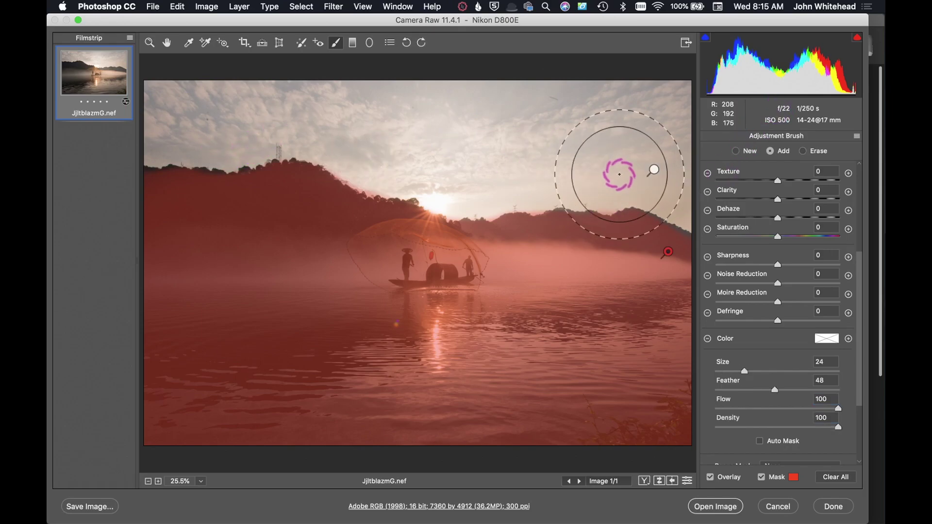
- Hide the red mask overlay and set the brushed area's Exposure to +0.25
{"action": "left_click", "coordinate": [797, 502]}
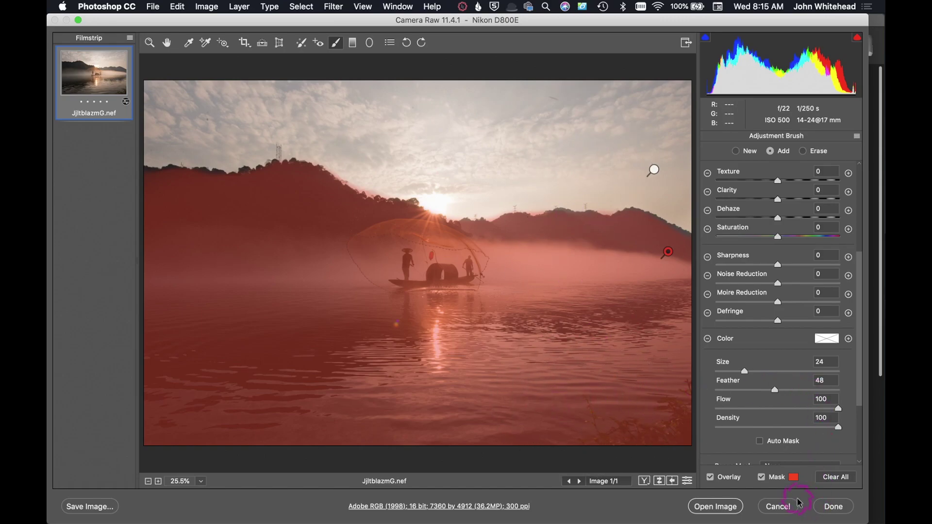
{"action": "left_click", "coordinate": [761, 478]}
{"action": "scroll", "coordinate": [795, 315], "scroll_direction": "up", "scroll_amount": 5}
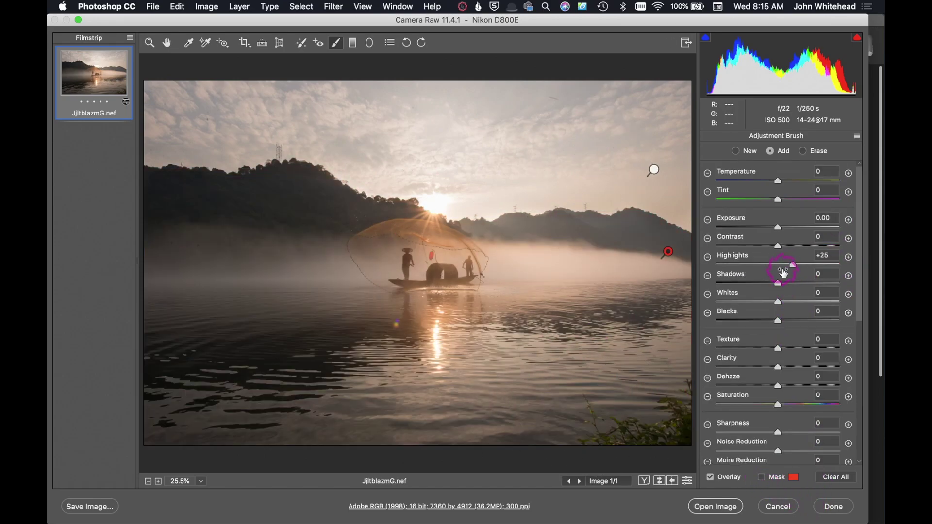
{"action": "left_click_drag", "start_coordinate": [778, 233], "coordinate": [779, 233]}
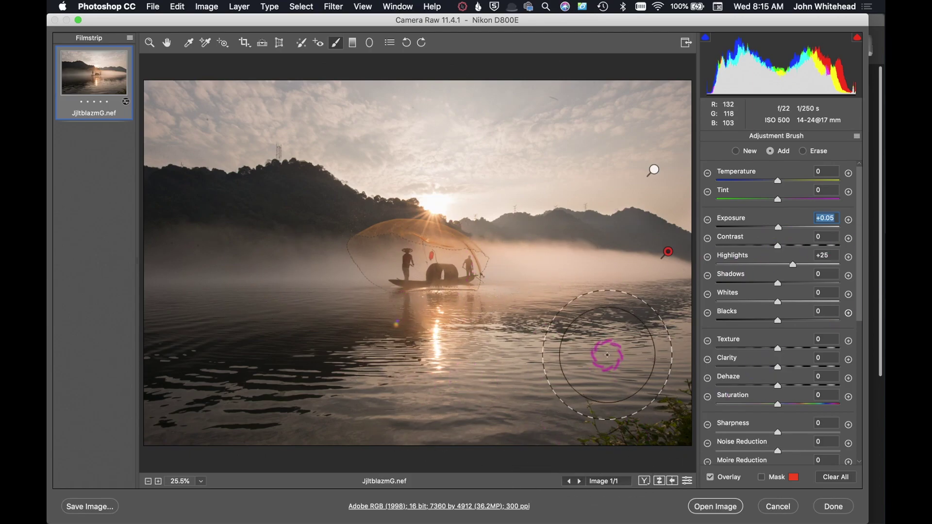
{"action": "left_click_drag", "start_coordinate": [778, 227], "coordinate": [780, 228]}
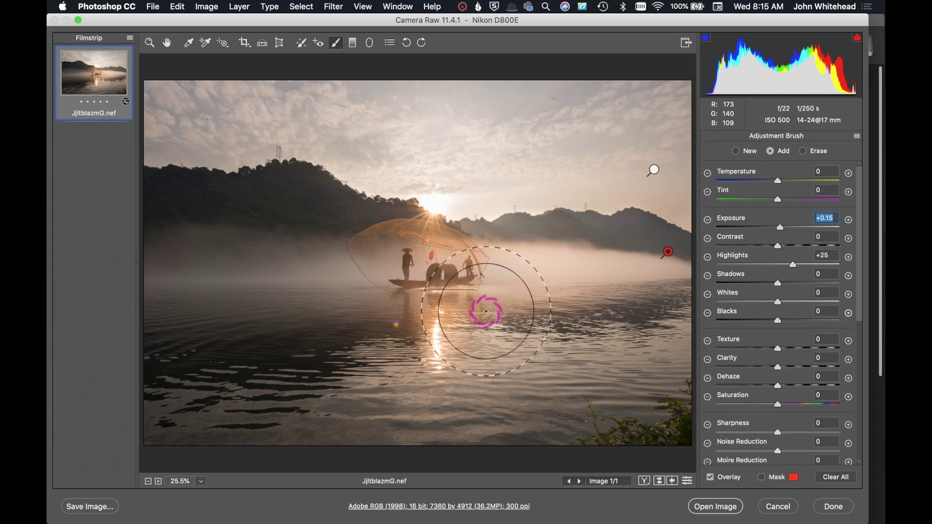
{"action": "mouse_move", "coordinate": [783, 233]}
{"action": "left_mouse_down"}
{"action": "mouse_move", "coordinate": [821, 233]}
{"action": "mouse_move", "coordinate": [777, 233]}
{"action": "left_mouse_up"}
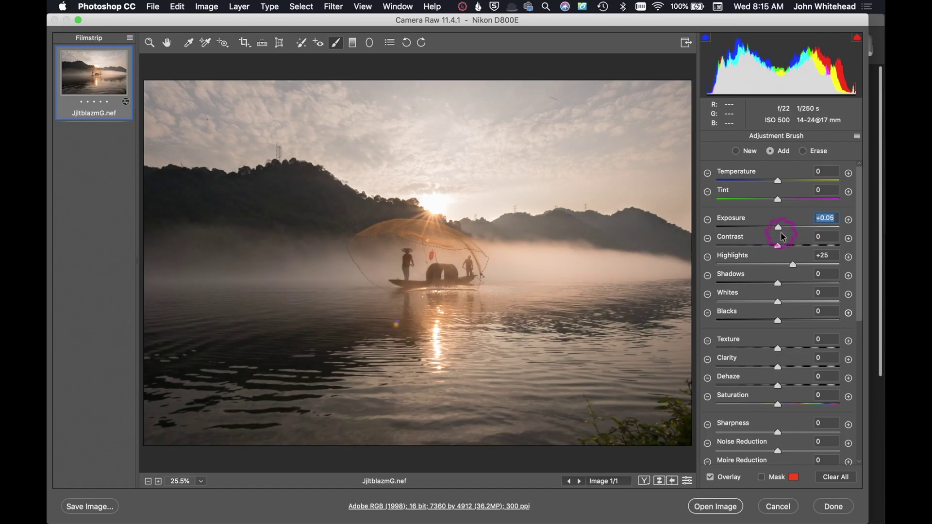
{"action": "left_click_drag", "start_coordinate": [781, 234], "coordinate": [784, 233]}
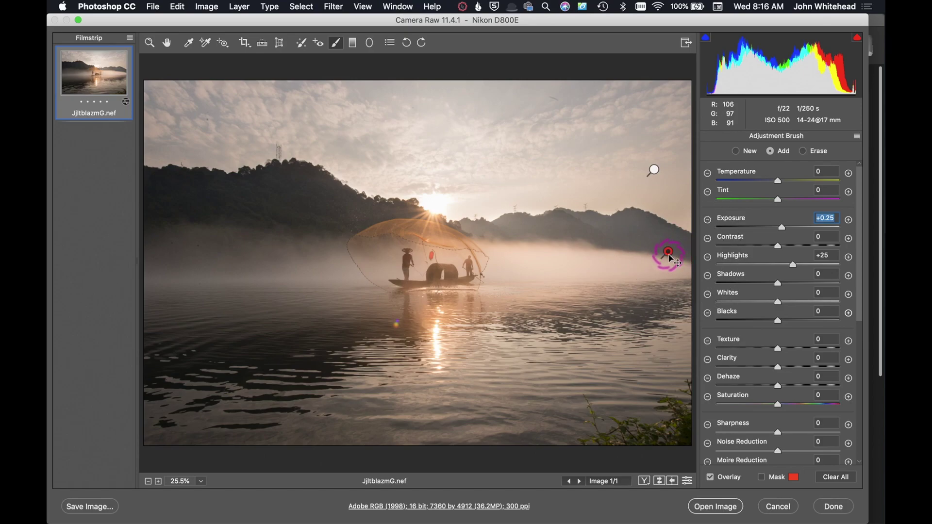
{"action": "left_click", "coordinate": [654, 170]}
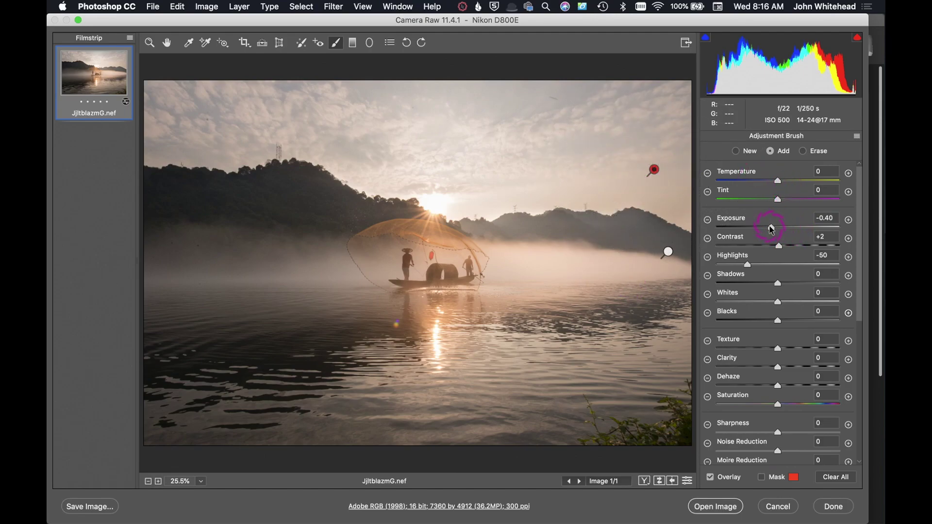
{"action": "mouse_move", "coordinate": [771, 227]}
{"action": "left_mouse_down"}
{"action": "mouse_move", "coordinate": [821, 226]}
{"action": "mouse_move", "coordinate": [794, 227]}
{"action": "left_mouse_up"}
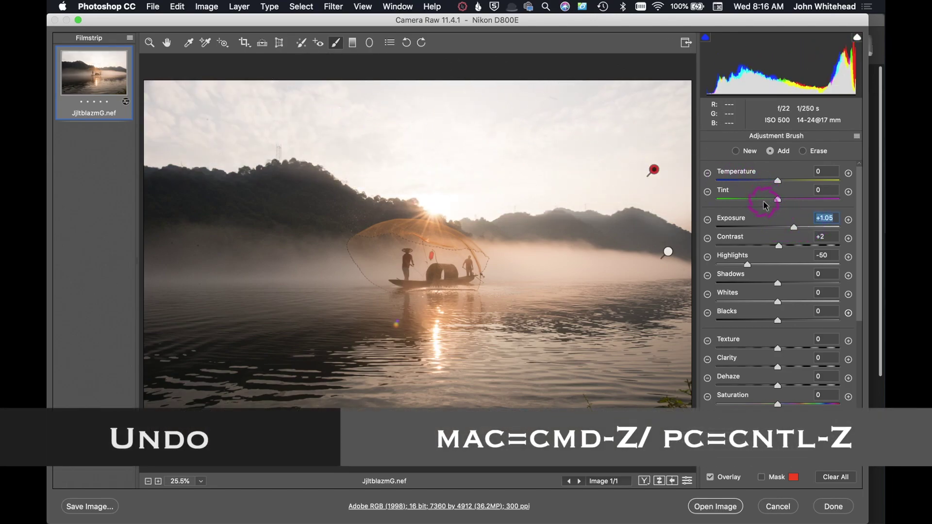
{"action": "key", "text": "super+z"}
{"action": "left_click", "coordinate": [668, 252]}
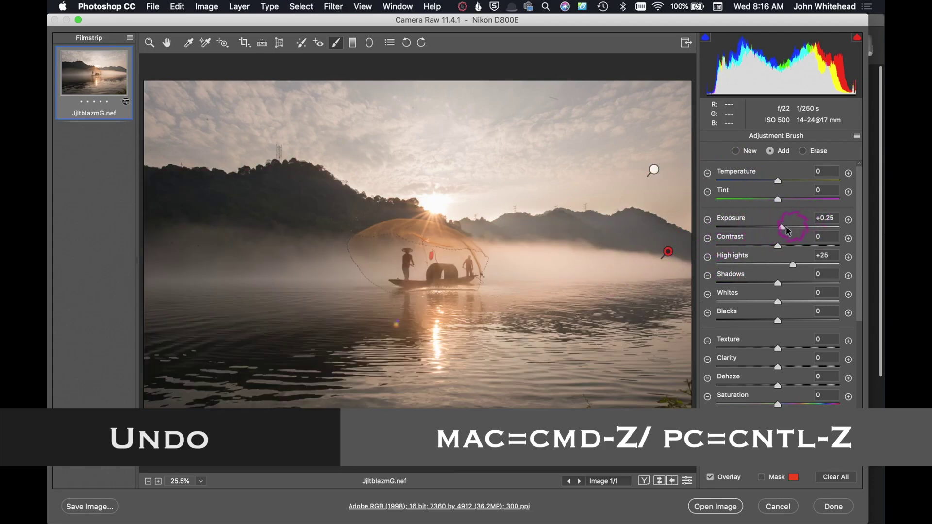
{"action": "left_click_drag", "start_coordinate": [782, 226], "coordinate": [798, 227]}
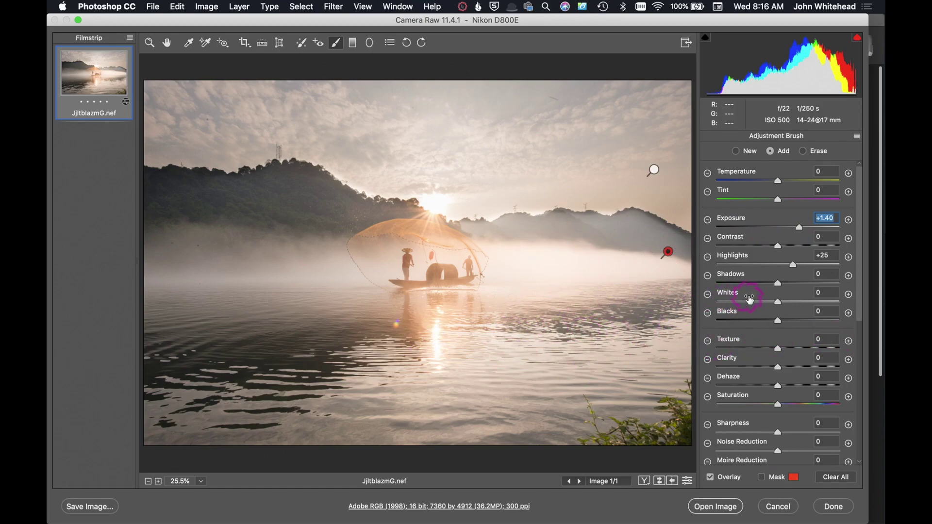
{"action": "key", "text": "super+z"}
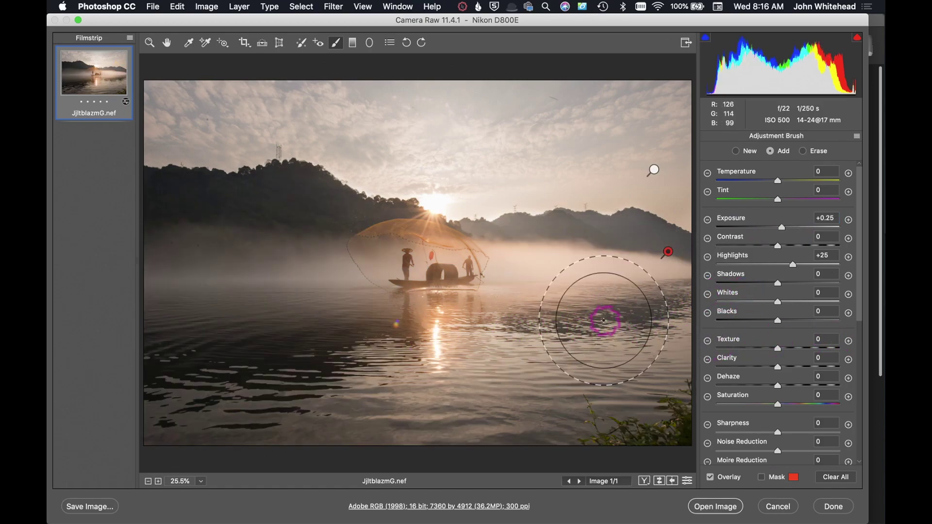
{"action": "left_click", "coordinate": [803, 151]}
{"action": "left_click_drag", "start_coordinate": [461, 342], "coordinate": [480, 343]}
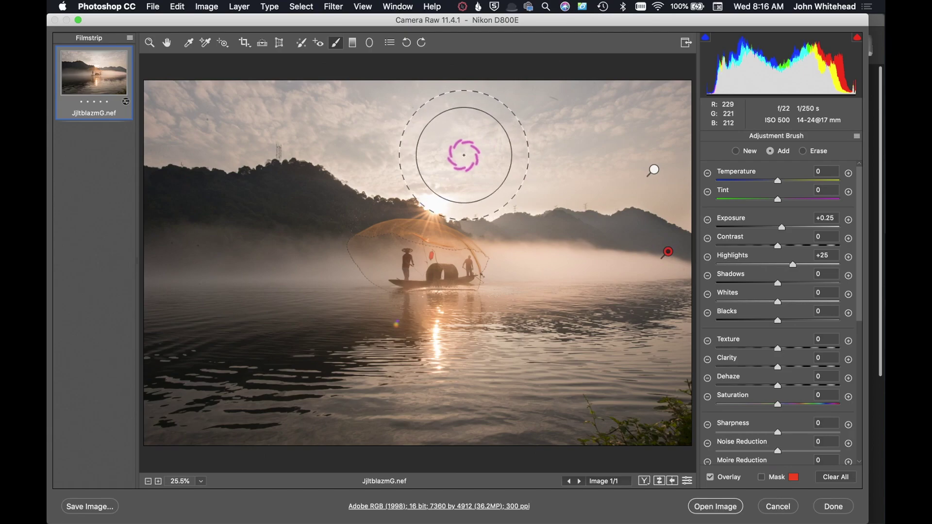
{"action": "left_click", "coordinate": [149, 44]}
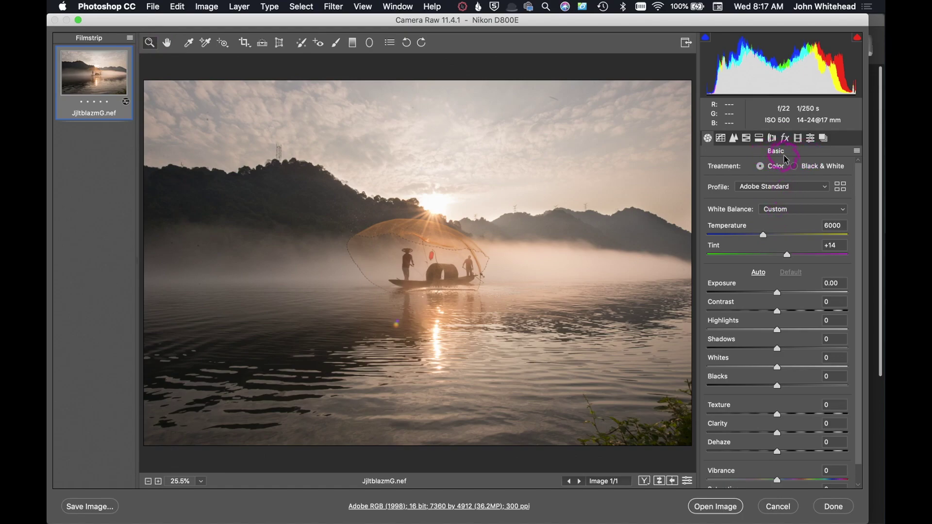
- Zoom the photo to 50% and pan the enlarged view around the fishermen and net
{"action": "left_click", "coordinate": [167, 43]}
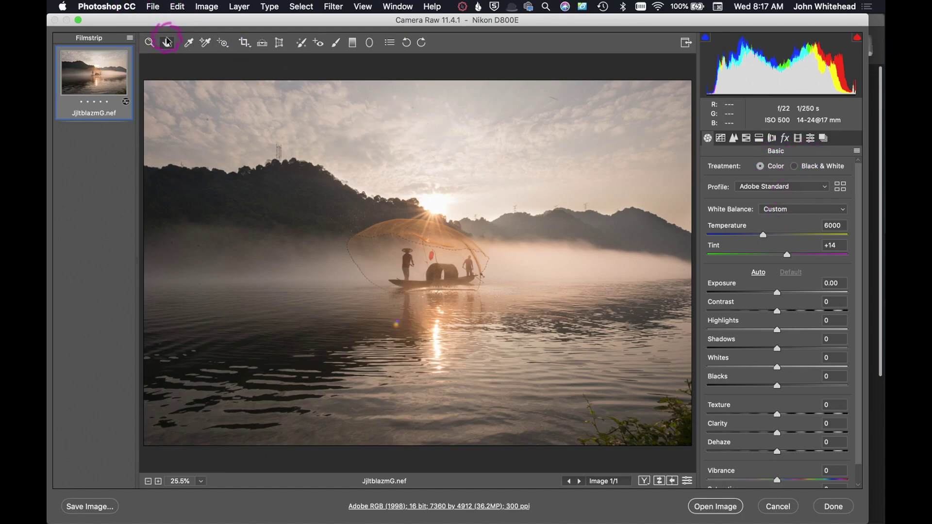
{"action": "left_click_drag", "start_coordinate": [389, 192], "coordinate": [452, 203]}
{"action": "left_click", "coordinate": [156, 24]}
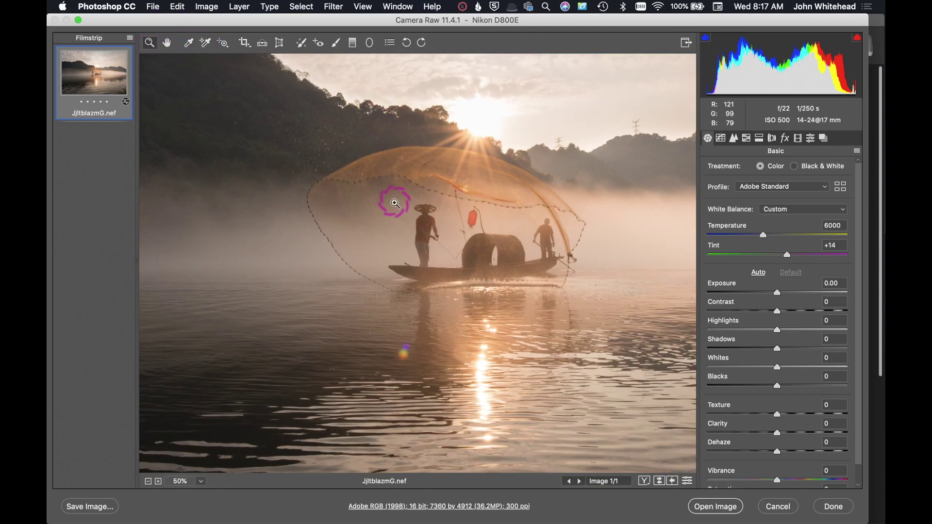
{"action": "left_click", "coordinate": [188, 45]}
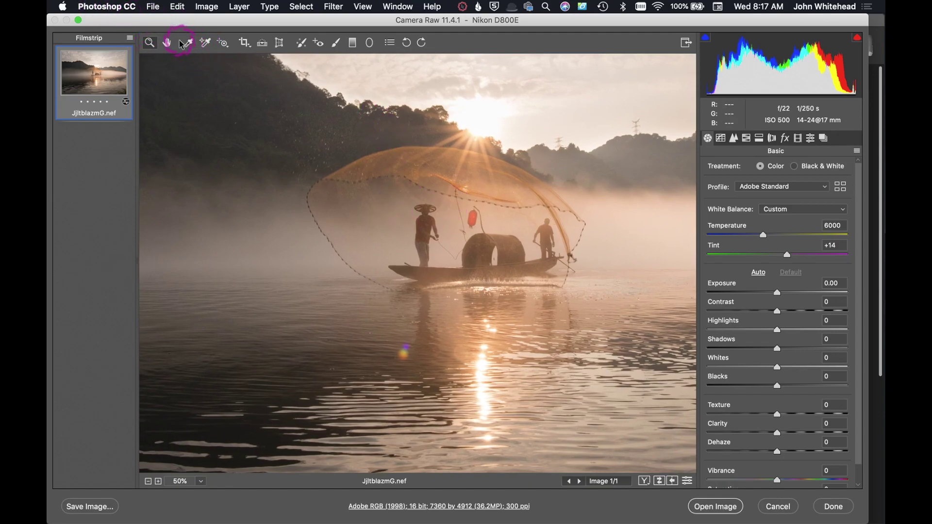
{"action": "left_click", "coordinate": [329, 66]}
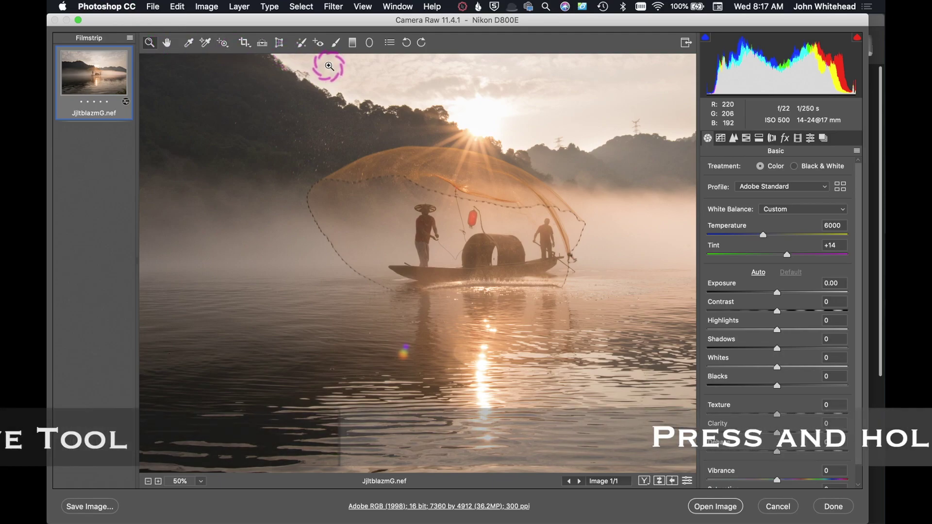
{"action": "key", "text": "space"}
{"action": "left_click_drag", "start_coordinate": [399, 209], "coordinate": [366, 232]}
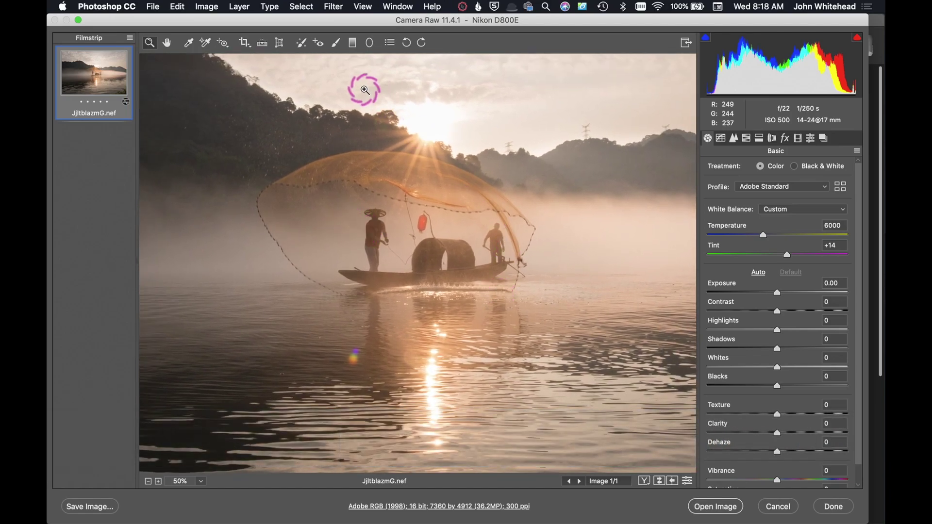
{"action": "left_click", "coordinate": [149, 46]}
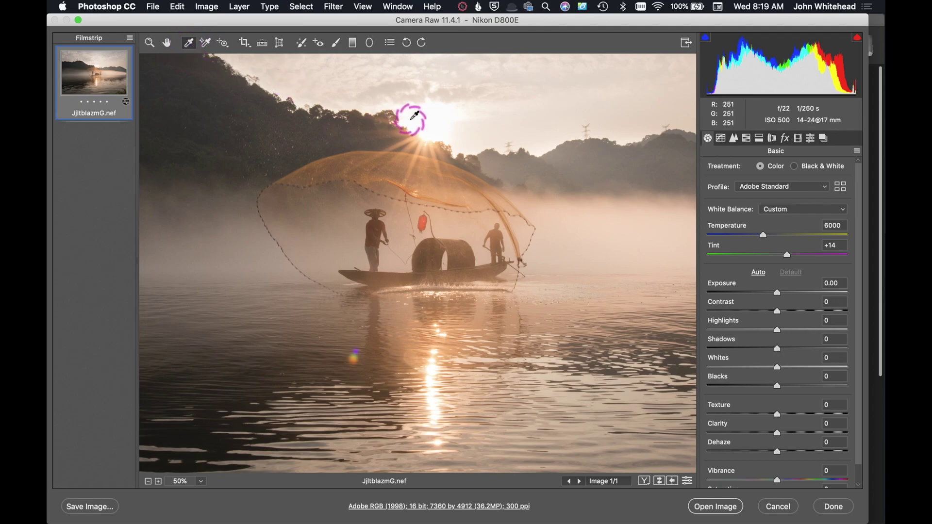
- Sample white balance from the grey mist, then undo it to keep Temperature 6000, Tint +14
{"action": "left_click", "coordinate": [190, 43]}
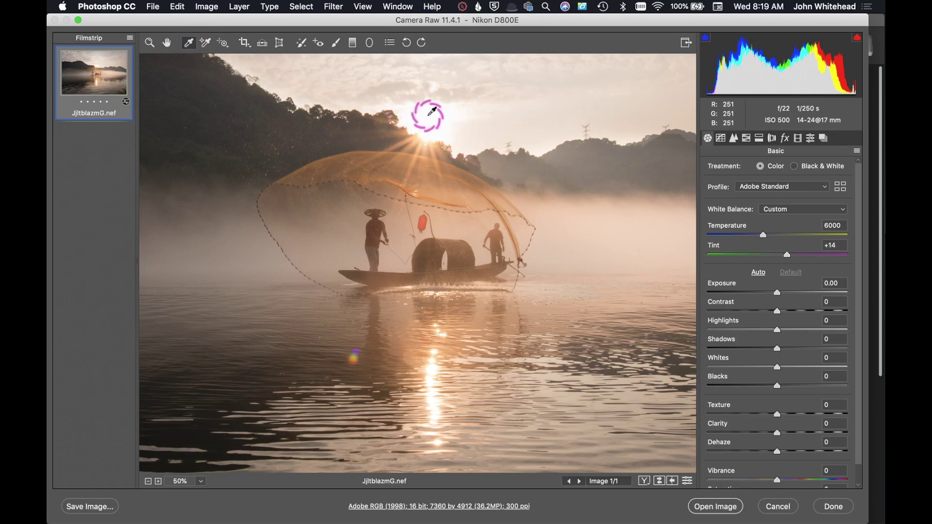
{"action": "left_click", "coordinate": [240, 236]}
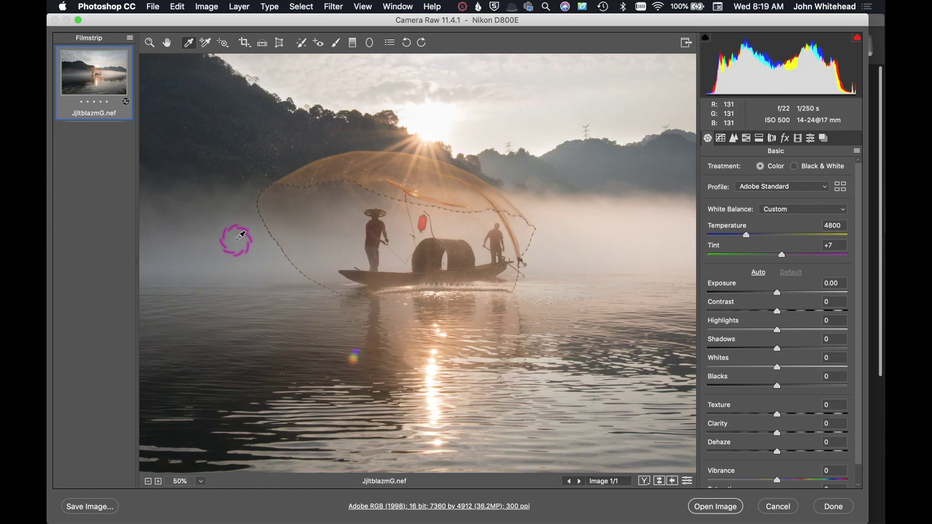
{"action": "left_click", "coordinate": [631, 164]}
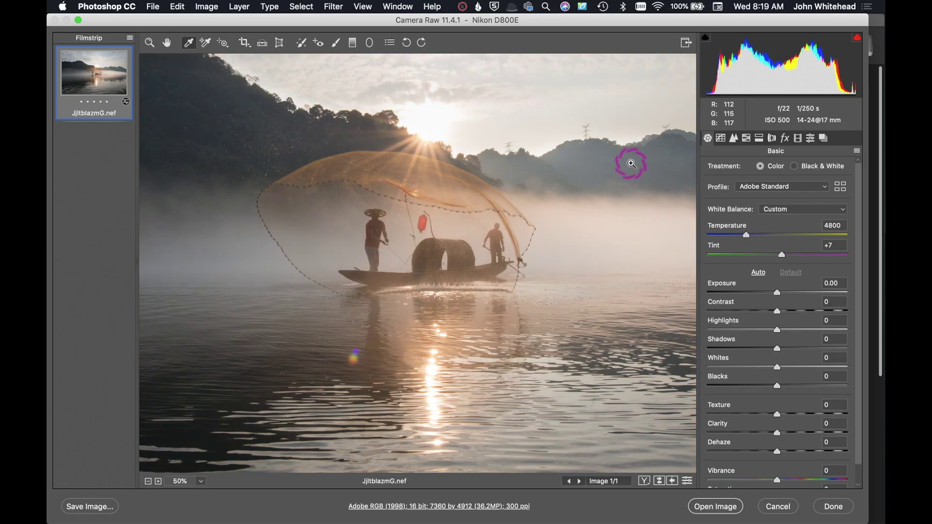
{"action": "key", "text": "super+z"}
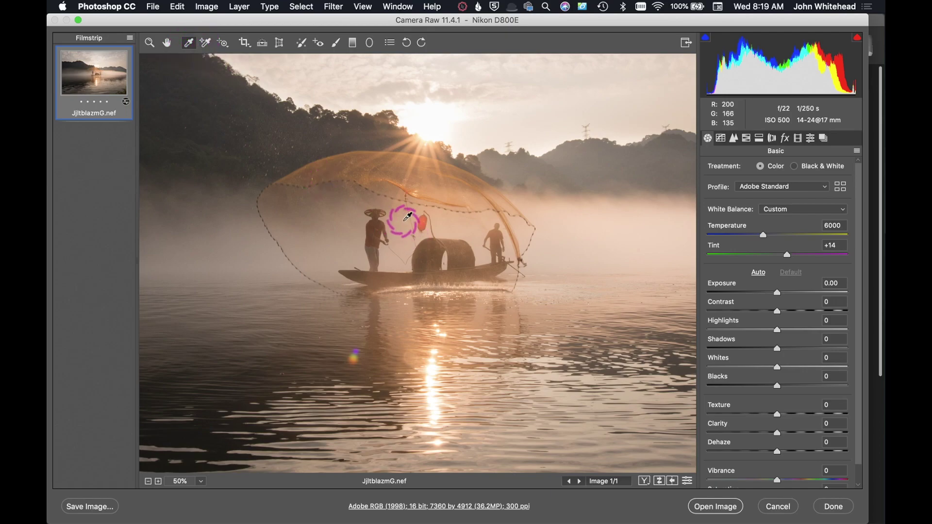
- Use the Targeted Adjustment Tool on the fog to brighten the sky, fog and water tones
{"action": "left_click", "coordinate": [224, 48]}
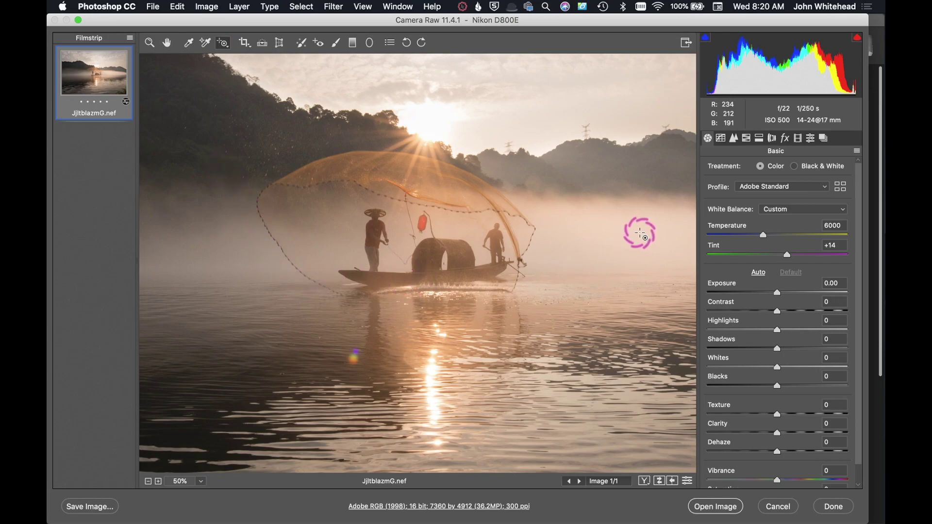
{"action": "left_click_drag", "start_coordinate": [634, 243], "coordinate": [637, 288]}
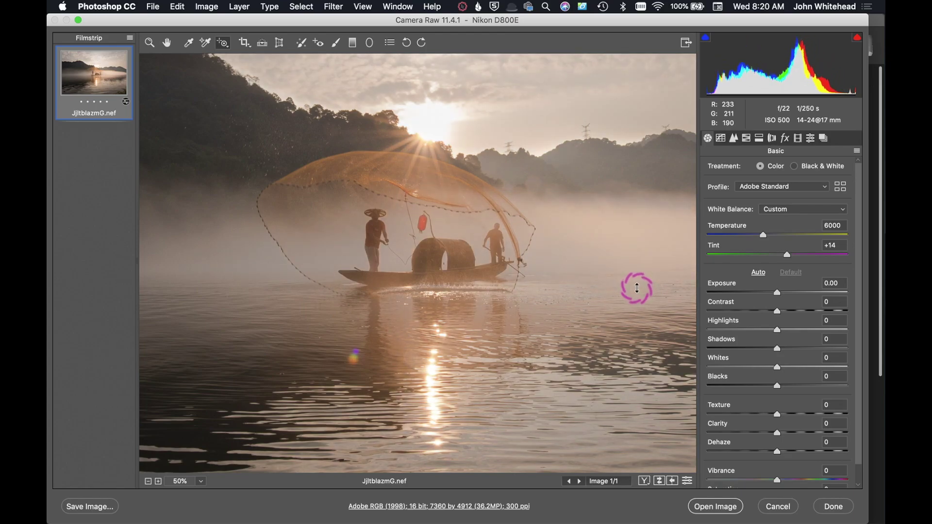
{"action": "left_click_drag", "start_coordinate": [637, 288], "coordinate": [631, 198]}
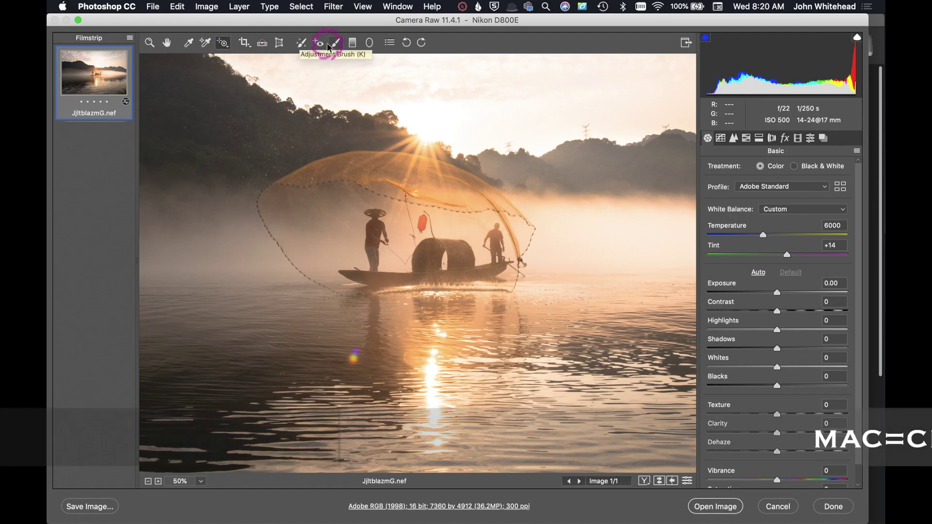
- Undo the tonal brightening and straighten the photo along the water horizon to a 5785 by 3861 crop
{"action": "key", "text": "super+z"}
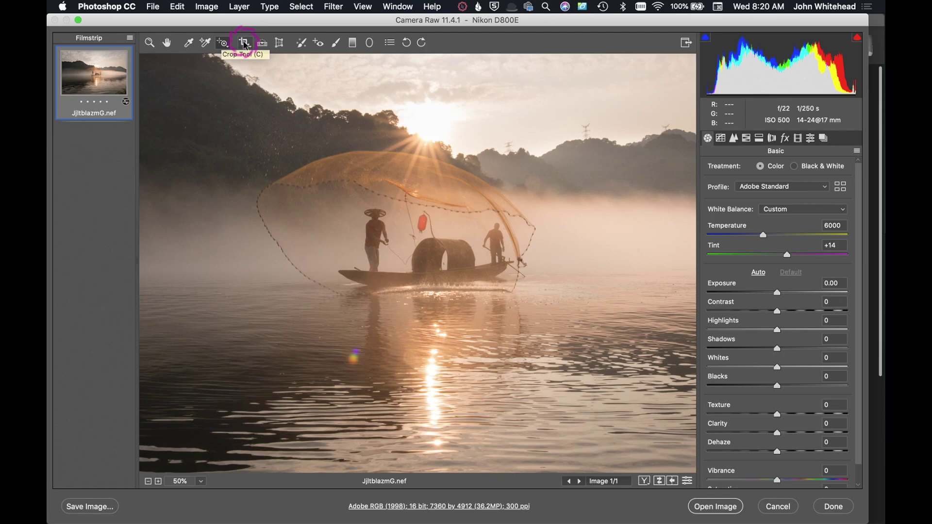
{"action": "left_click", "coordinate": [244, 43]}
{"action": "left_click", "coordinate": [268, 46]}
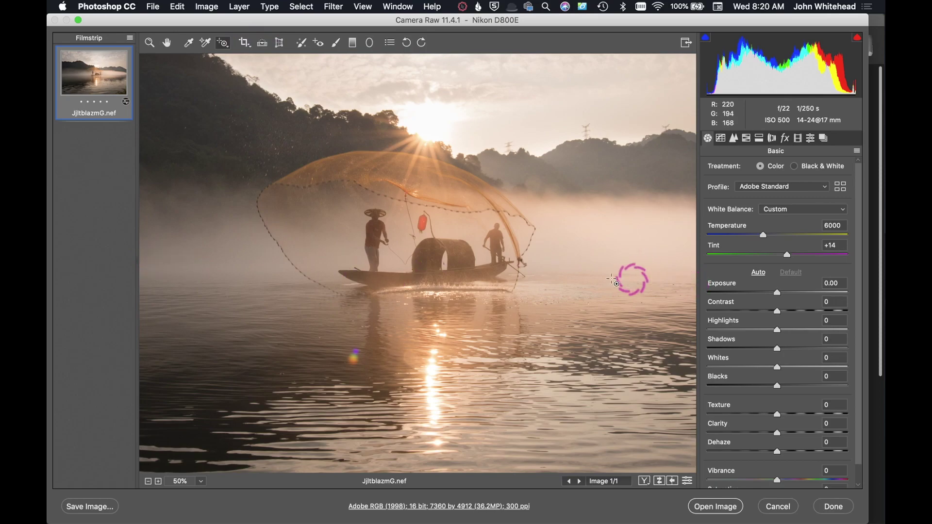
{"action": "left_click", "coordinate": [258, 43]}
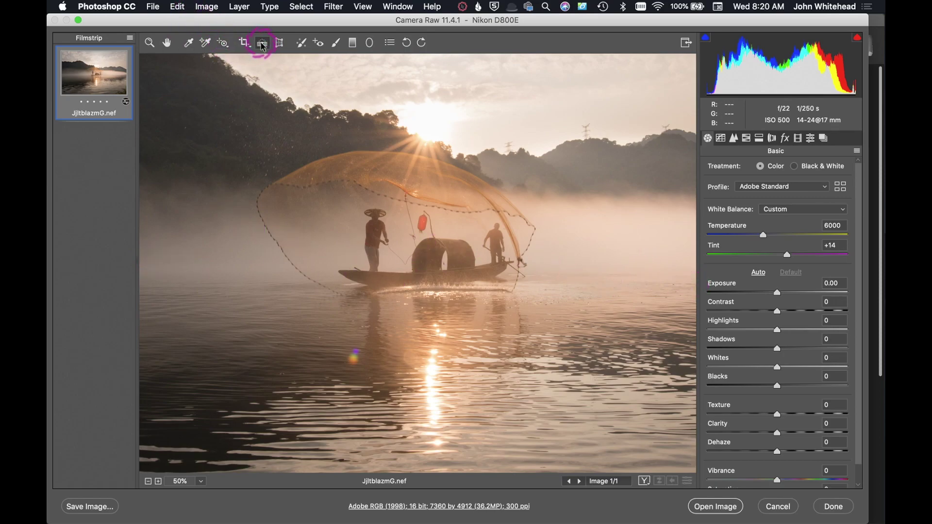
{"action": "left_click_drag", "start_coordinate": [166, 281], "coordinate": [659, 277]}
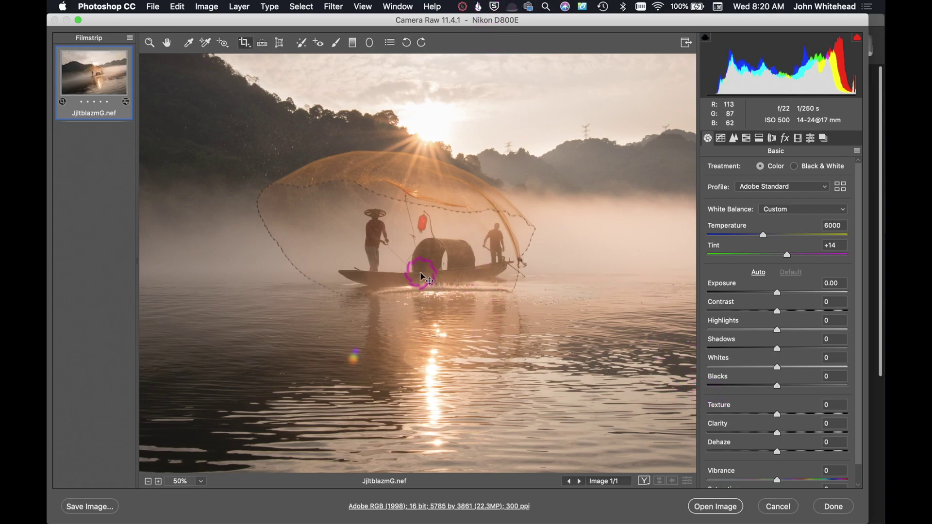
{"action": "left_click", "coordinate": [279, 44]}
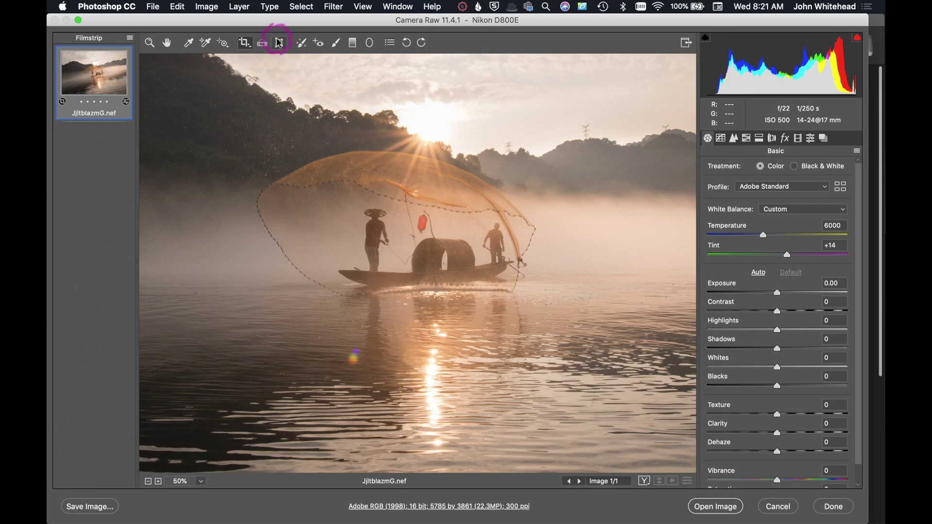
{"action": "left_click", "coordinate": [305, 44]}
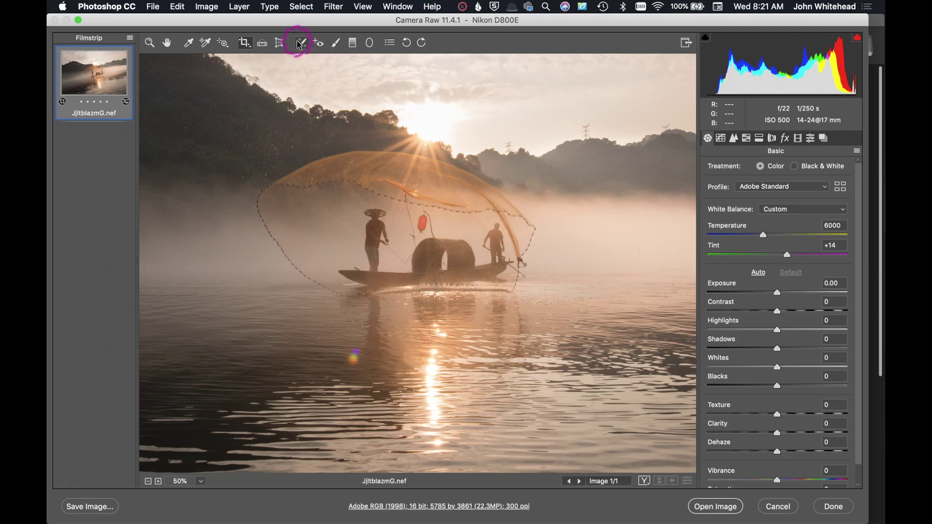
{"action": "left_click", "coordinate": [332, 44]}
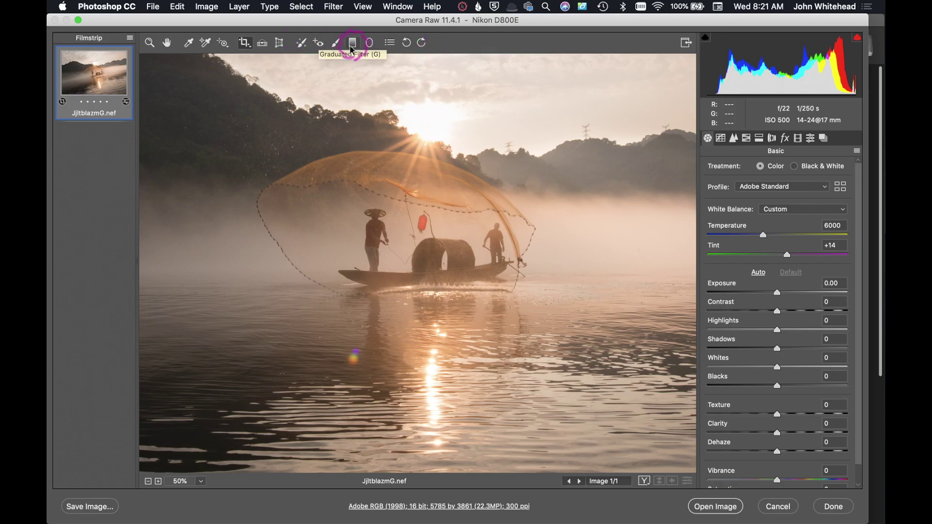
{"action": "left_click", "coordinate": [354, 43]}
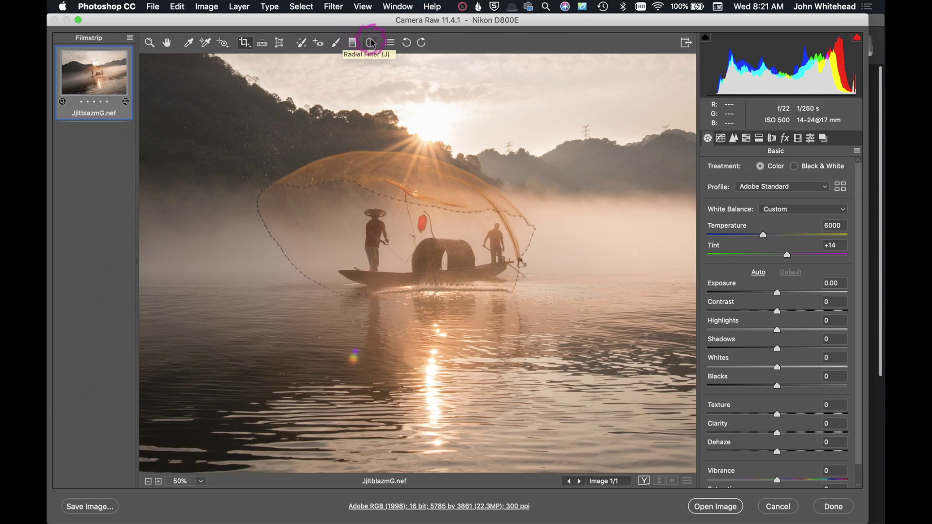
{"action": "left_click", "coordinate": [371, 43]}
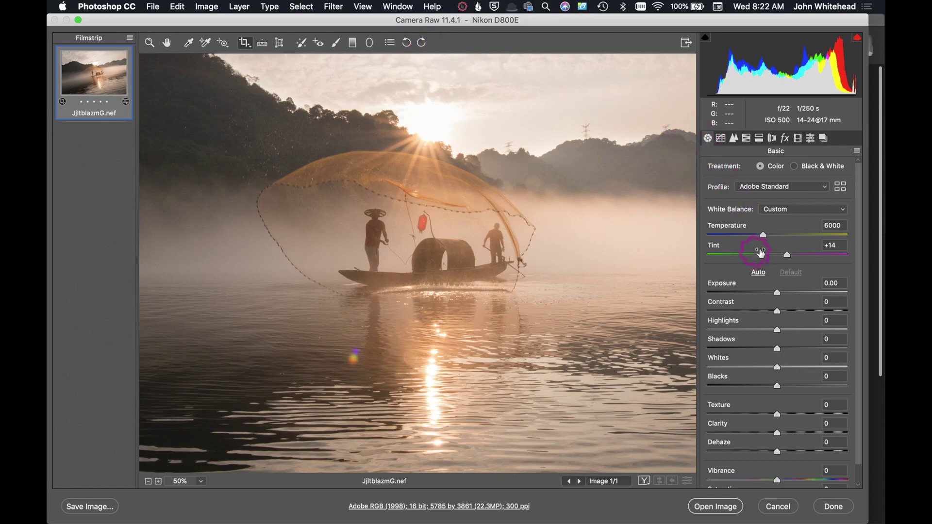
- In the Detail panel, raise Luminance noise reduction and then return it to 0
{"action": "left_click", "coordinate": [720, 139]}
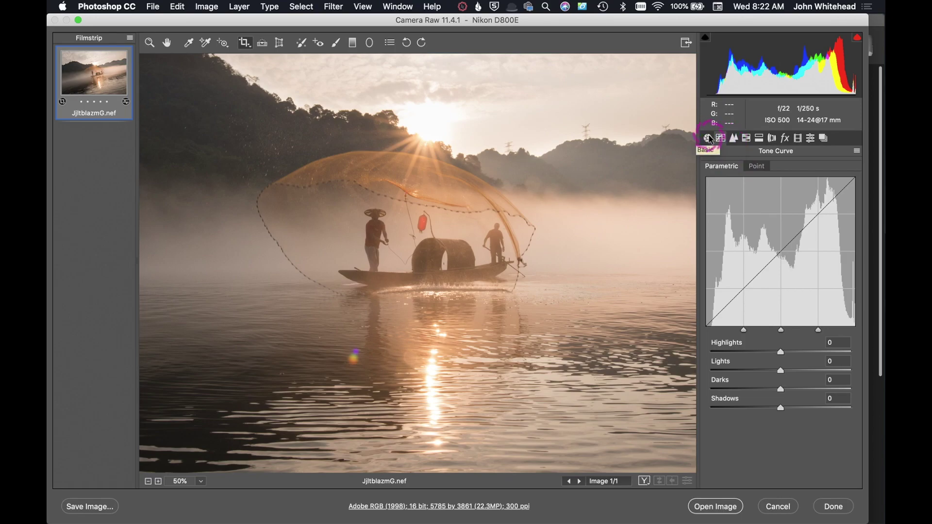
{"action": "left_click", "coordinate": [735, 139]}
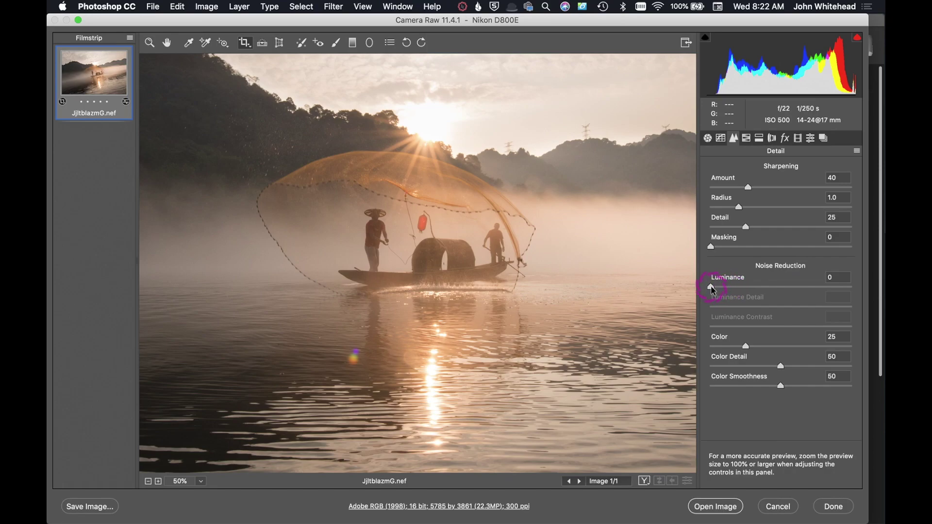
{"action": "left_click_drag", "start_coordinate": [712, 290], "coordinate": [782, 288]}
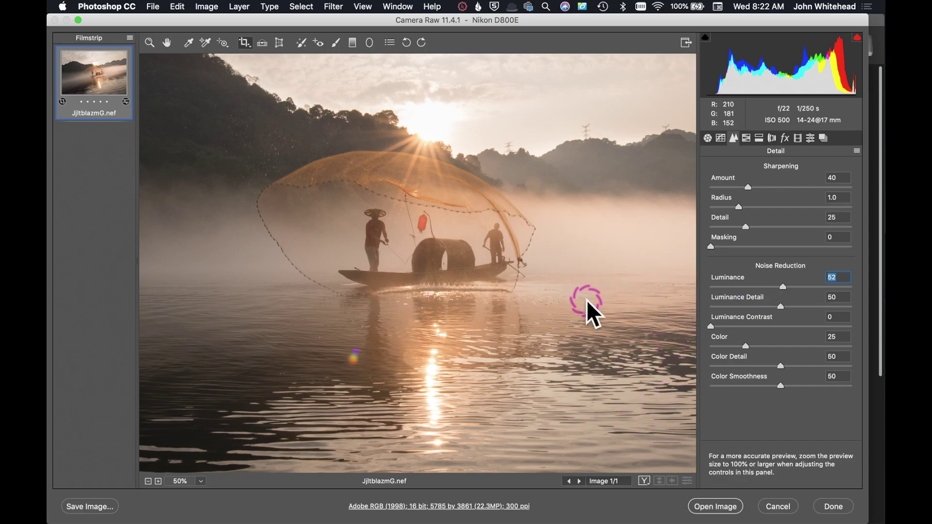
{"action": "left_click_drag", "start_coordinate": [787, 287], "coordinate": [670, 285]}
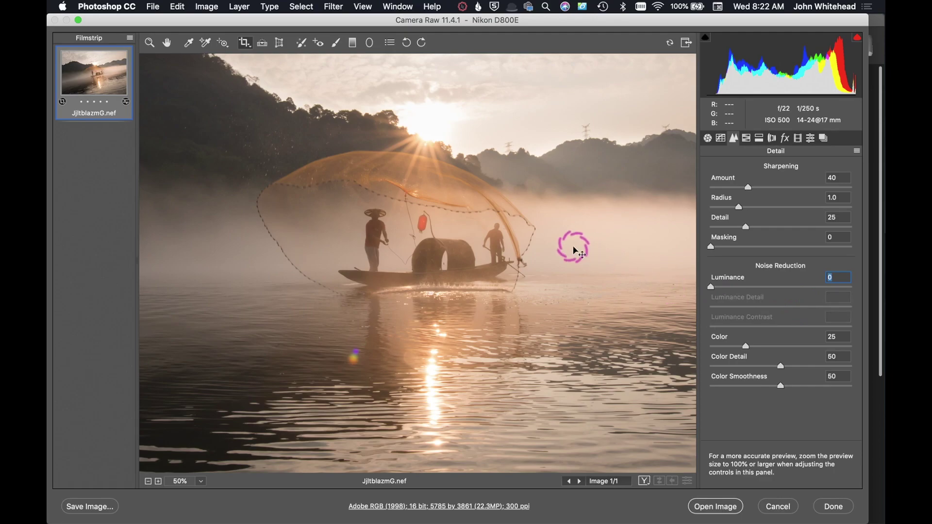
{"action": "left_click", "coordinate": [746, 138]}
- In HSL Adjustments, shift the Oranges hue toward pink, ending at about -1
{"action": "left_click", "coordinate": [755, 169]}
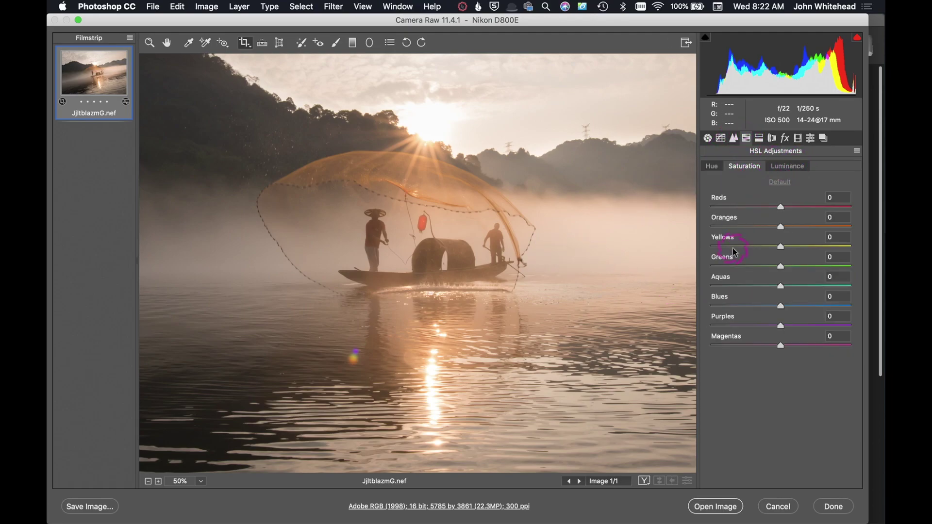
{"action": "left_click", "coordinate": [627, 248]}
{"action": "left_click", "coordinate": [714, 167]}
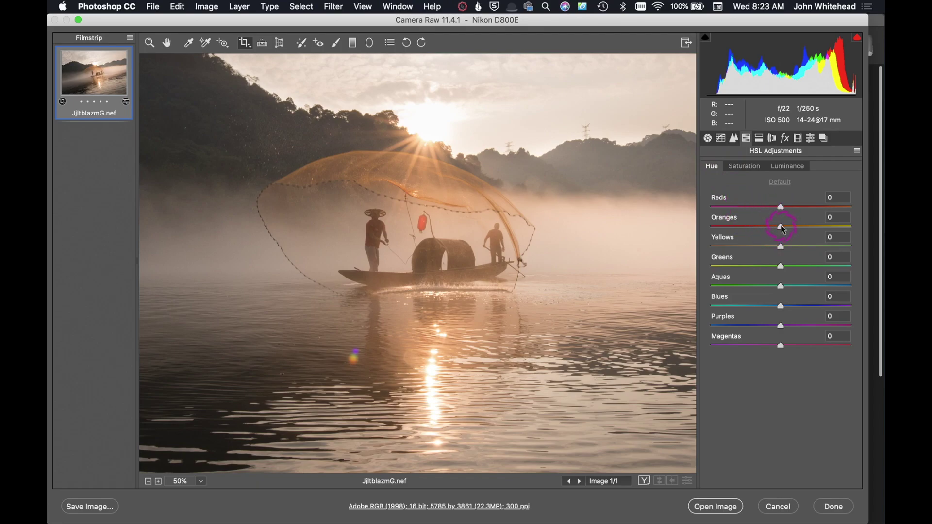
{"action": "mouse_move", "coordinate": [781, 228]}
{"action": "left_mouse_down"}
{"action": "mouse_move", "coordinate": [700, 228]}
{"action": "mouse_move", "coordinate": [844, 234]}
{"action": "mouse_move", "coordinate": [782, 240]}
{"action": "left_mouse_up"}
- Desaturate the Oranges, then brighten Oranges luminance and return it to 0
{"action": "left_click", "coordinate": [744, 166]}
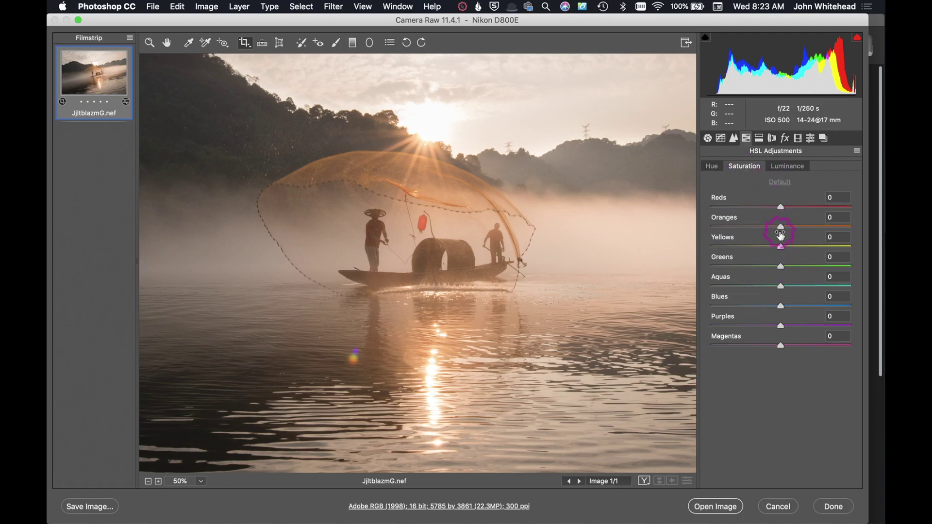
{"action": "mouse_move", "coordinate": [781, 229]}
{"action": "left_mouse_down"}
{"action": "mouse_move", "coordinate": [693, 228]}
{"action": "mouse_move", "coordinate": [873, 237]}
{"action": "mouse_move", "coordinate": [830, 231]}
{"action": "mouse_move", "coordinate": [779, 243]}
{"action": "left_mouse_up"}
{"action": "left_click", "coordinate": [786, 167]}
{"action": "mouse_move", "coordinate": [781, 227]}
{"action": "left_mouse_down"}
{"action": "mouse_move", "coordinate": [839, 226]}
{"action": "mouse_move", "coordinate": [709, 232]}
{"action": "mouse_move", "coordinate": [822, 226]}
{"action": "mouse_move", "coordinate": [823, 237]}
{"action": "mouse_move", "coordinate": [784, 233]}
{"action": "left_mouse_up"}
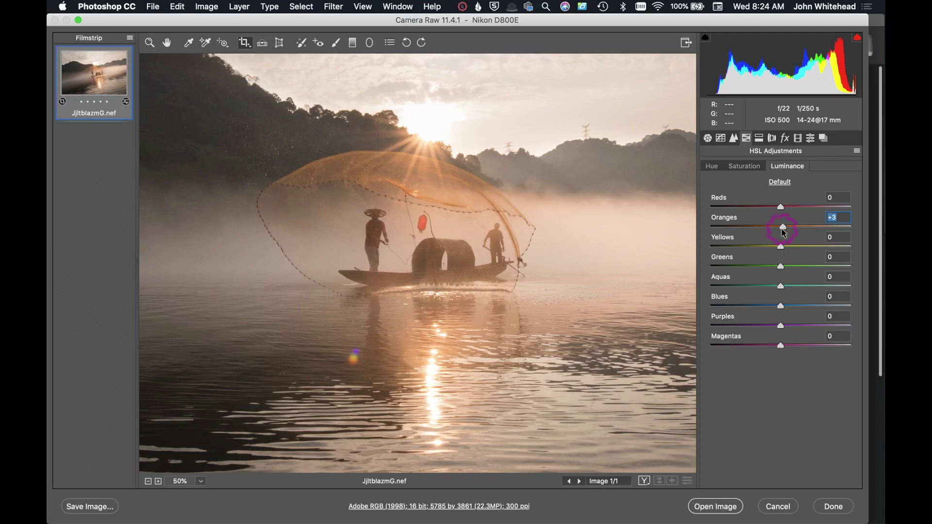
{"action": "left_click_drag", "start_coordinate": [784, 233], "coordinate": [781, 233]}
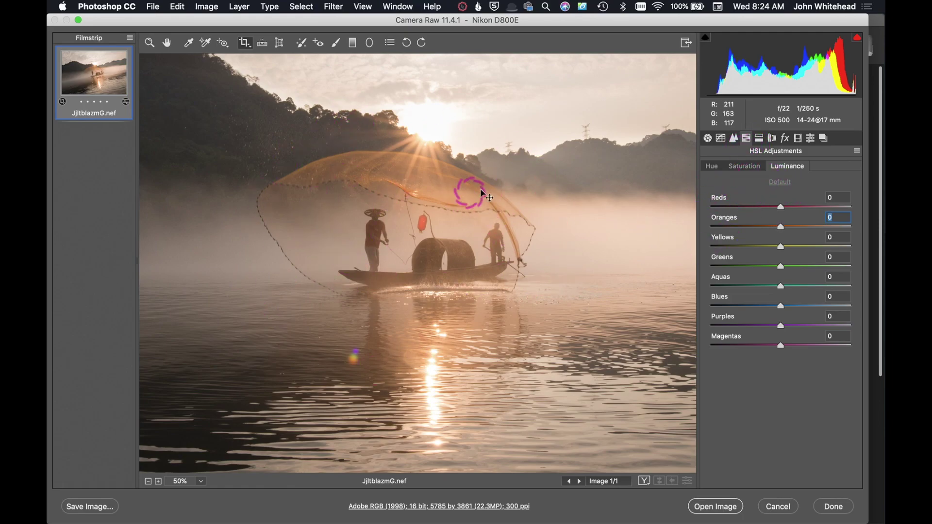
{"action": "left_click", "coordinate": [761, 138]}
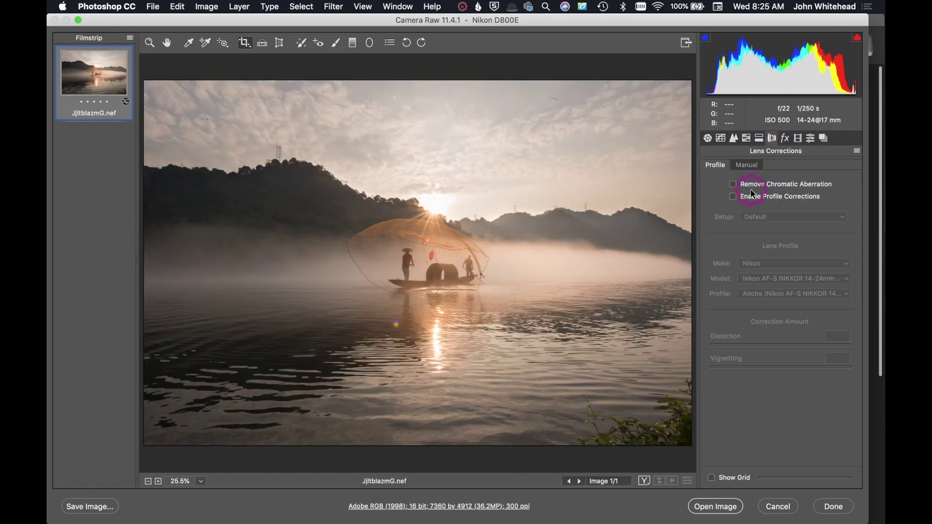
- Turn on Enable Profile Corrections in Lens Corrections and toggle it to compare
{"action": "left_click", "coordinate": [772, 138]}
{"action": "left_click", "coordinate": [733, 196]}
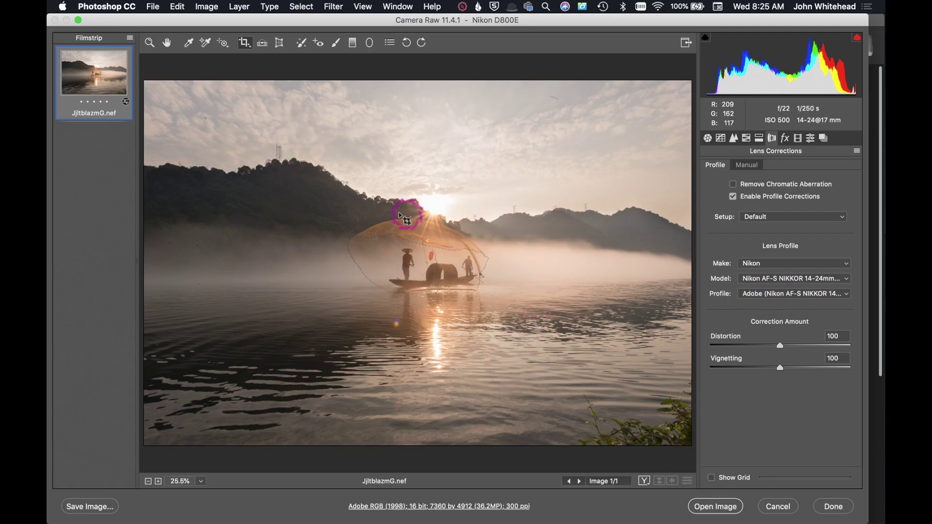
{"action": "left_click", "coordinate": [733, 196]}
{"action": "left_click", "coordinate": [785, 138]}
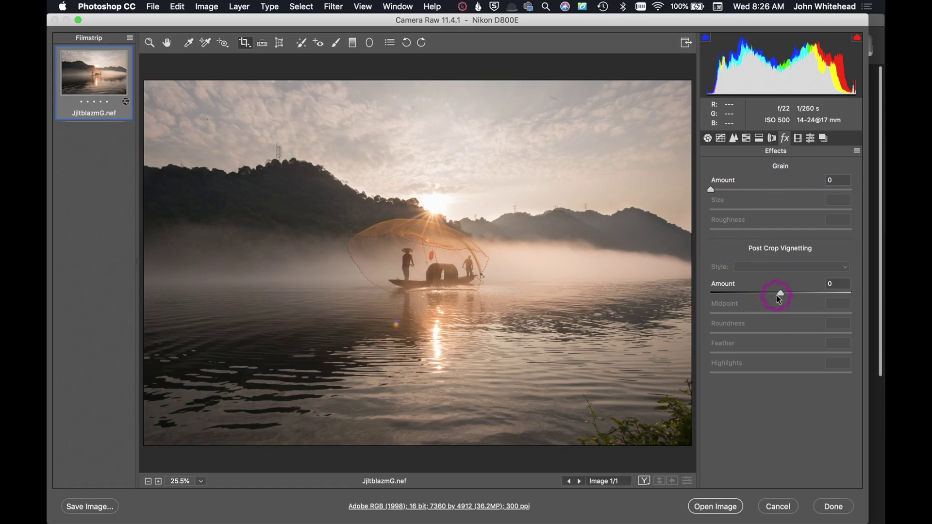
- Set Post Crop Vignetting Amount to -33 with Highlight Priority style
{"action": "left_click_drag", "start_coordinate": [777, 296], "coordinate": [758, 299]}
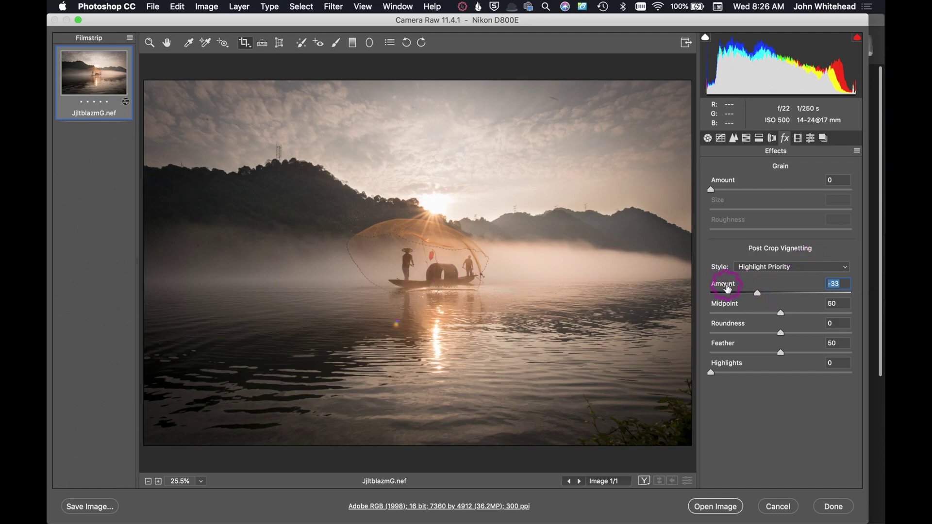
{"action": "left_click", "coordinate": [797, 137]}
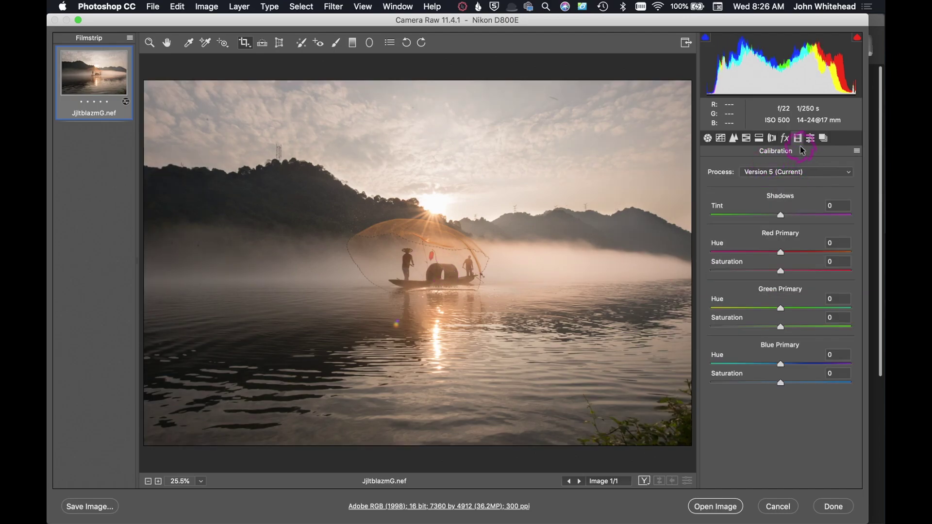
- In the Presets list, expand the Color preset group and collapse it again
{"action": "left_click", "coordinate": [810, 139]}
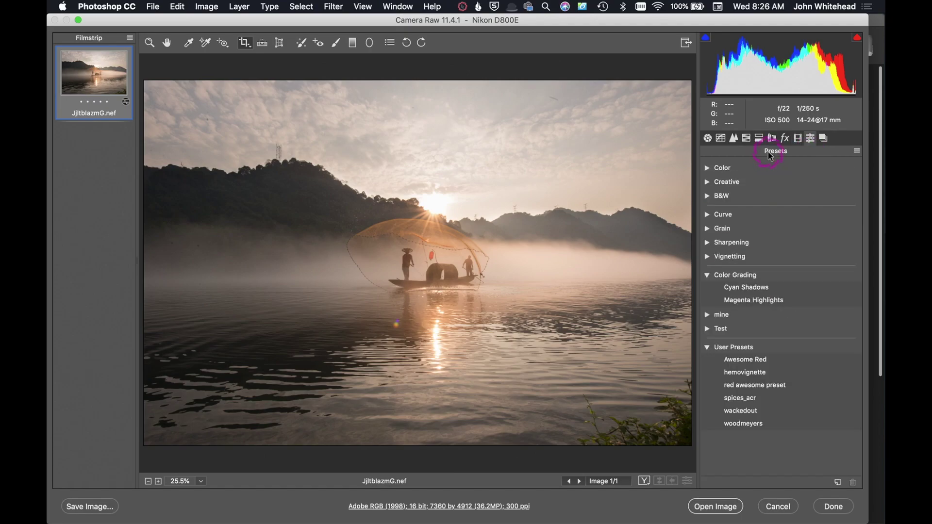
{"action": "left_click", "coordinate": [708, 169]}
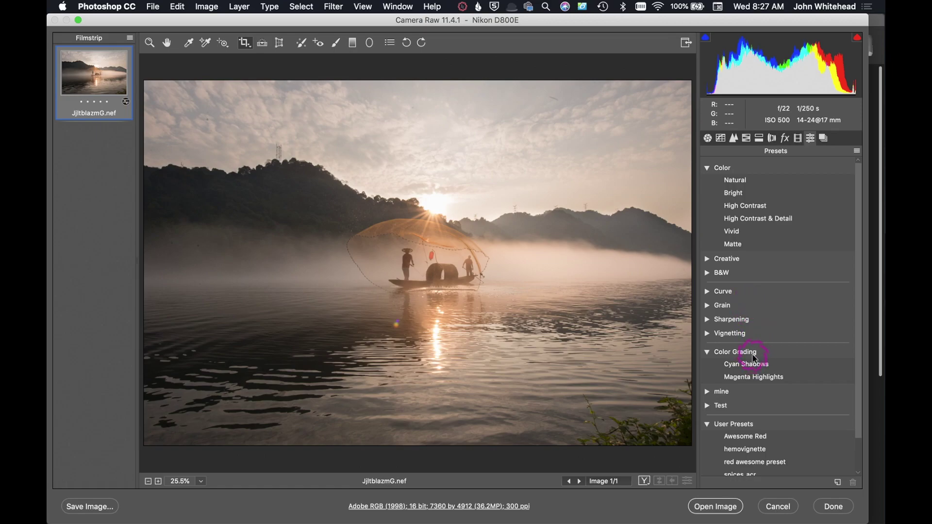
{"action": "left_click", "coordinate": [713, 167]}
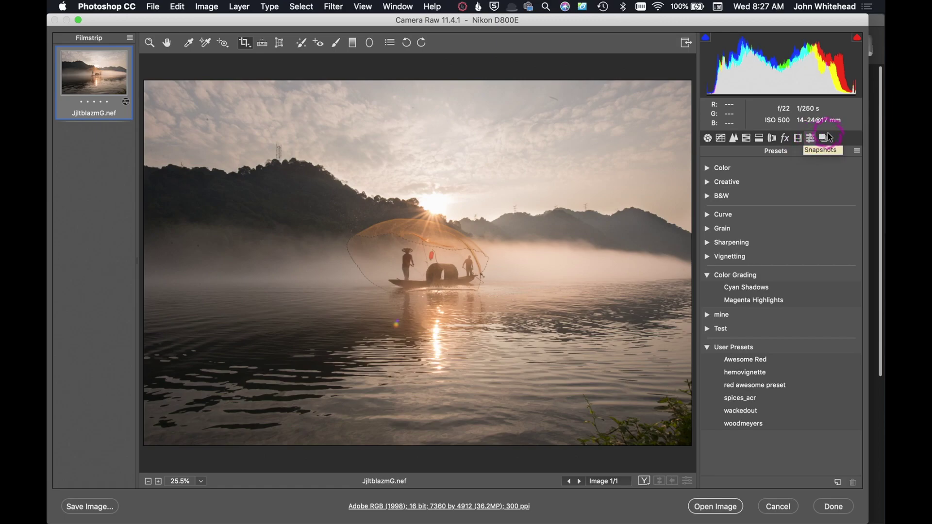
{"action": "left_click", "coordinate": [825, 139]}
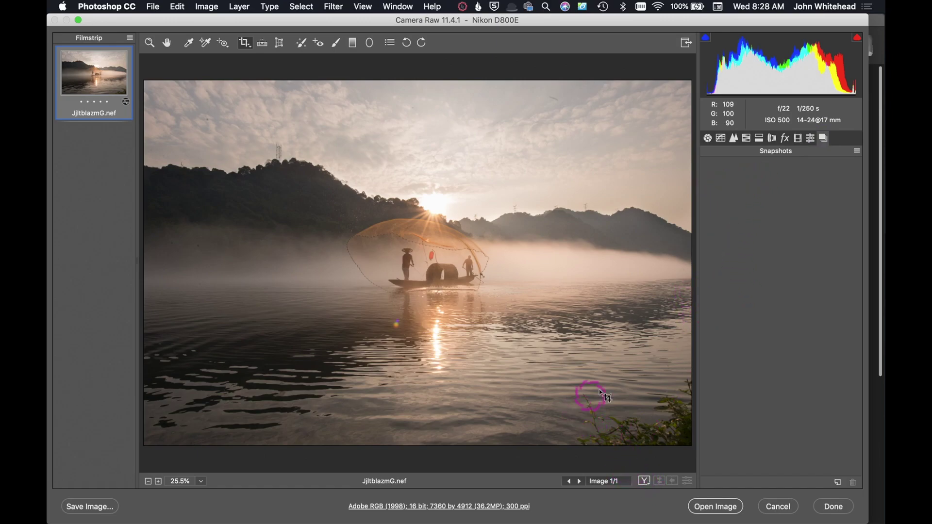
- Lower Exposure to -4.30 and save it as snapshot Untitled-1
{"action": "left_click", "coordinate": [708, 138]}
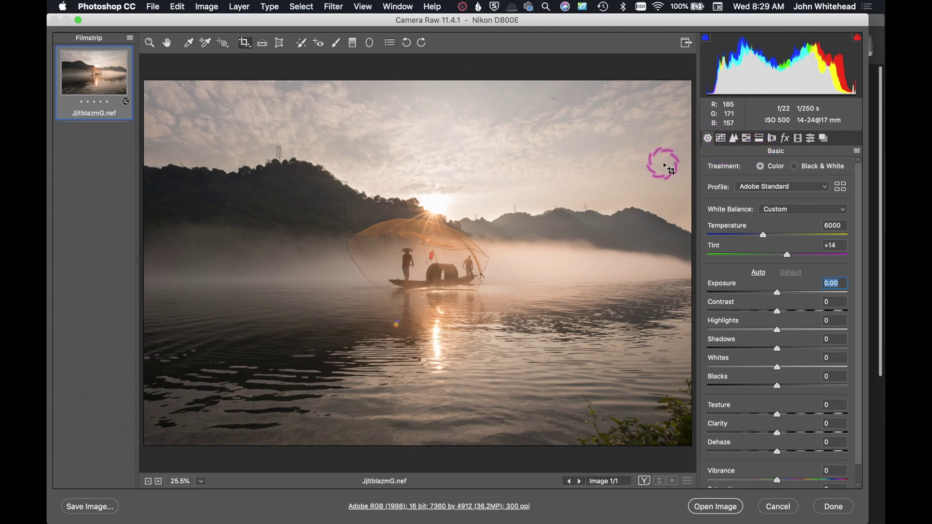
{"action": "left_click_drag", "start_coordinate": [781, 294], "coordinate": [717, 293]}
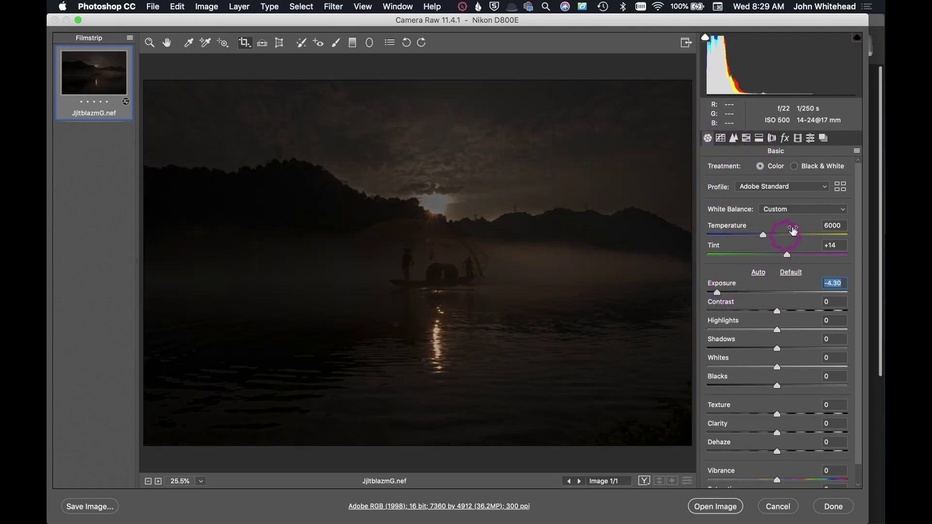
{"action": "left_click", "coordinate": [824, 138]}
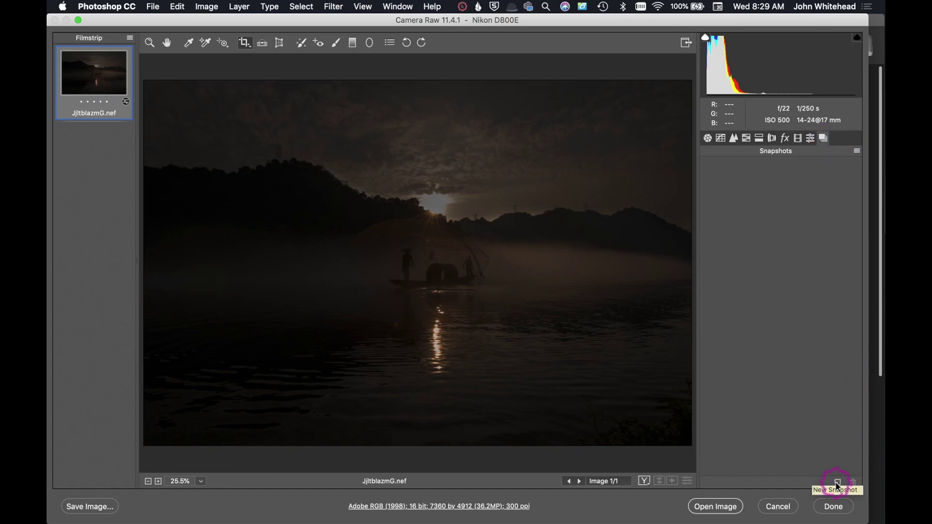
{"action": "left_click", "coordinate": [837, 484]}
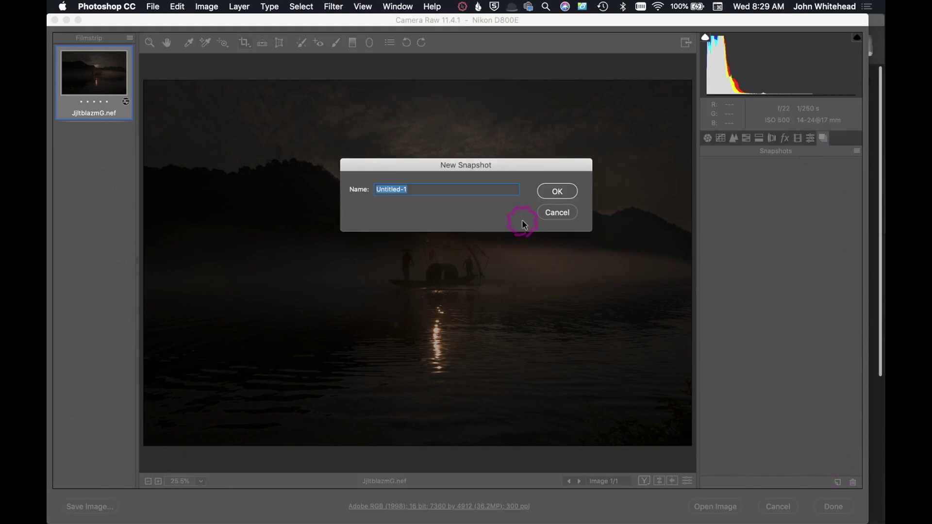
{"action": "left_click", "coordinate": [555, 191]}
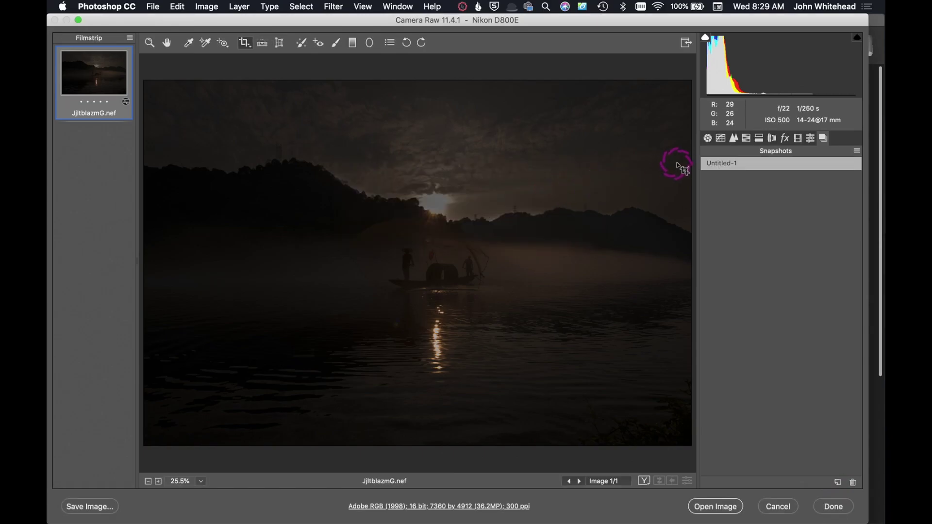
- Raise Exposure back to near normal and save it as snapshot Untitled-2
{"action": "left_click", "coordinate": [708, 139]}
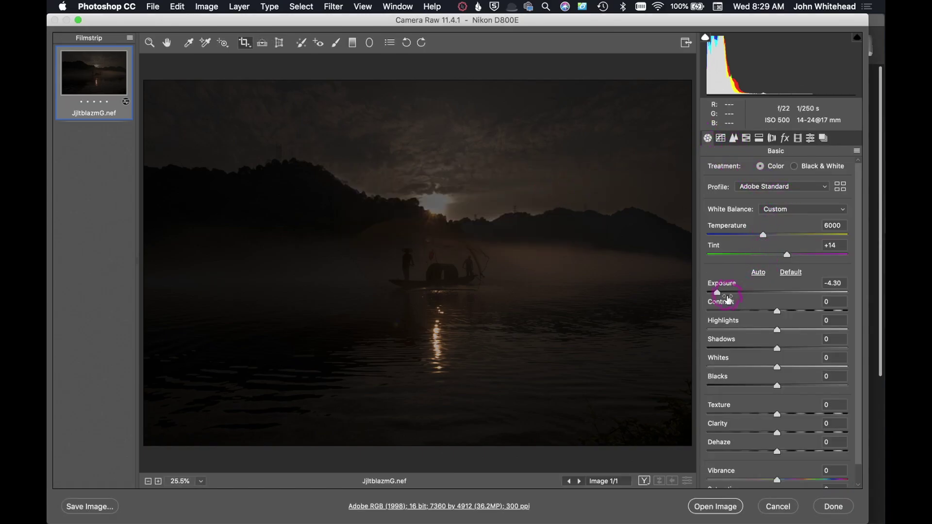
{"action": "left_click_drag", "start_coordinate": [717, 292], "coordinate": [778, 292]}
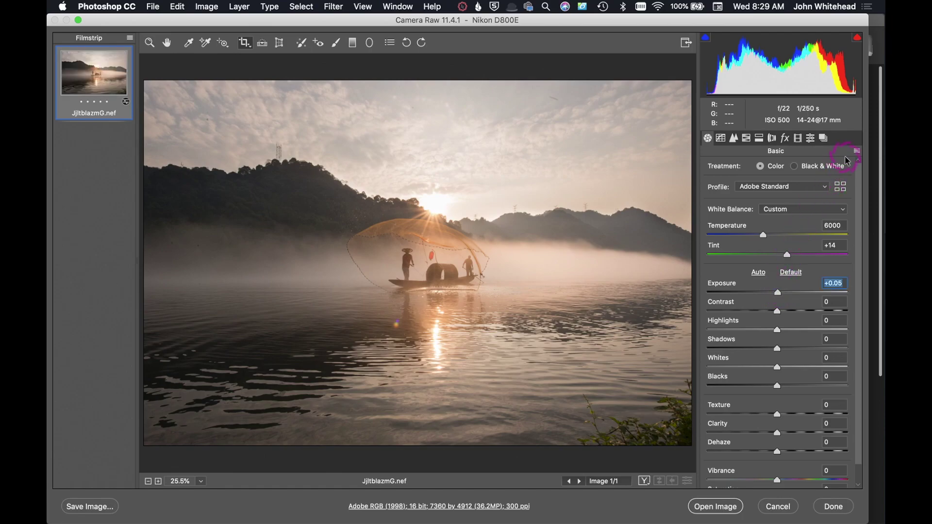
{"action": "left_click", "coordinate": [823, 139]}
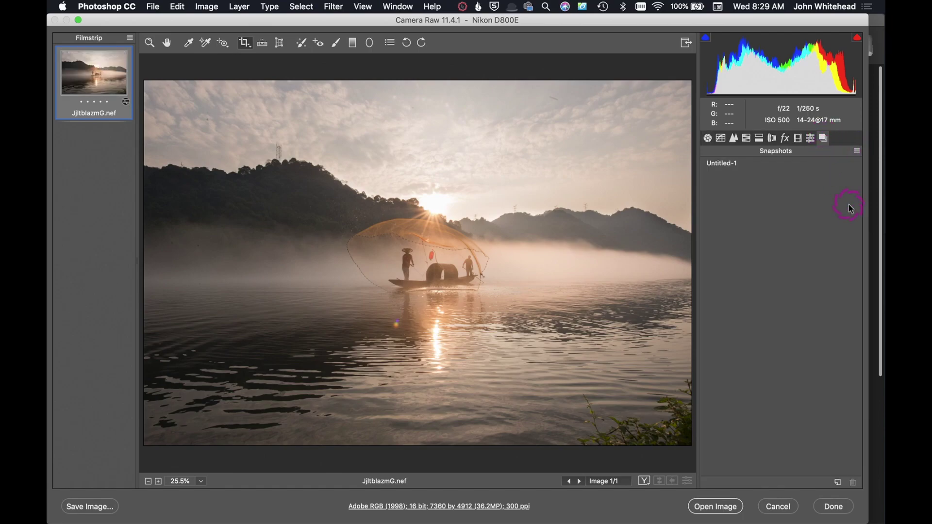
{"action": "left_click", "coordinate": [838, 482]}
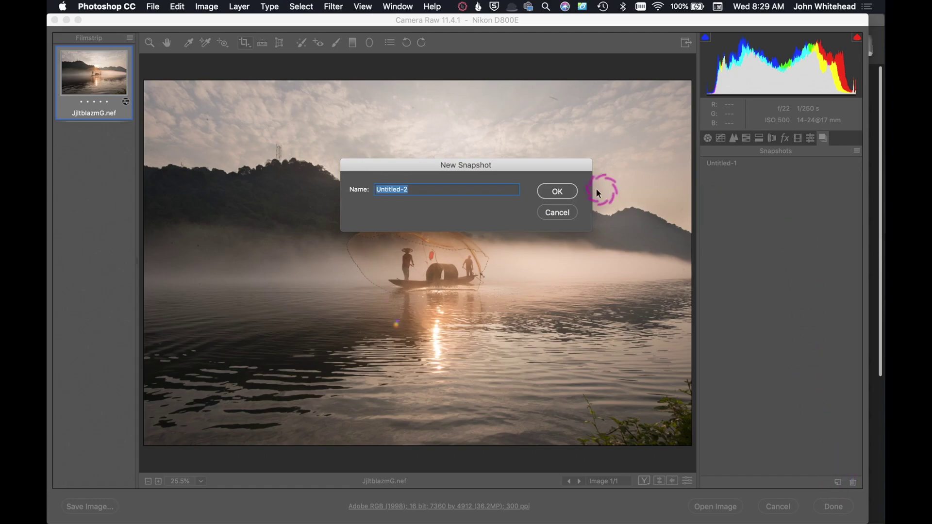
{"action": "left_click", "coordinate": [556, 192]}
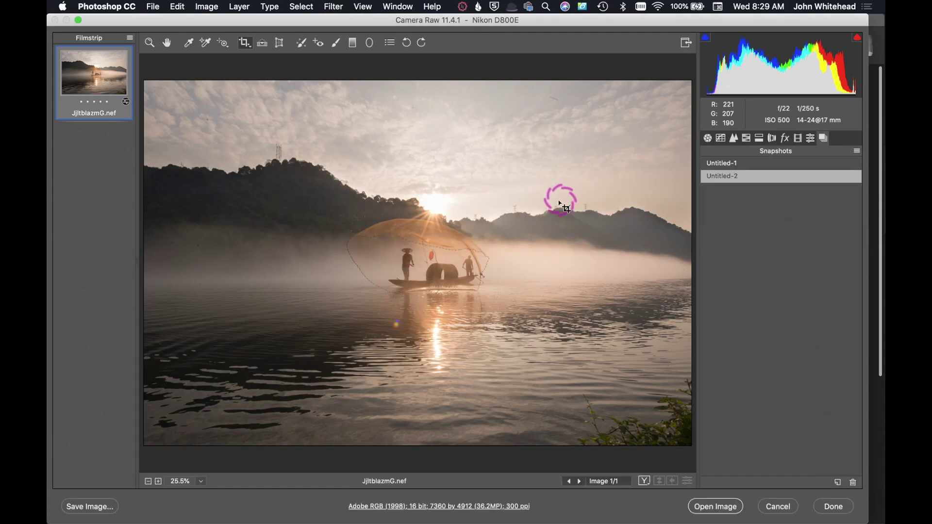
- Compare snapshots Untitled-1 and Untitled-2, leaving the dark Untitled-1 applied
{"action": "left_click", "coordinate": [758, 167]}
{"action": "left_click", "coordinate": [742, 161]}
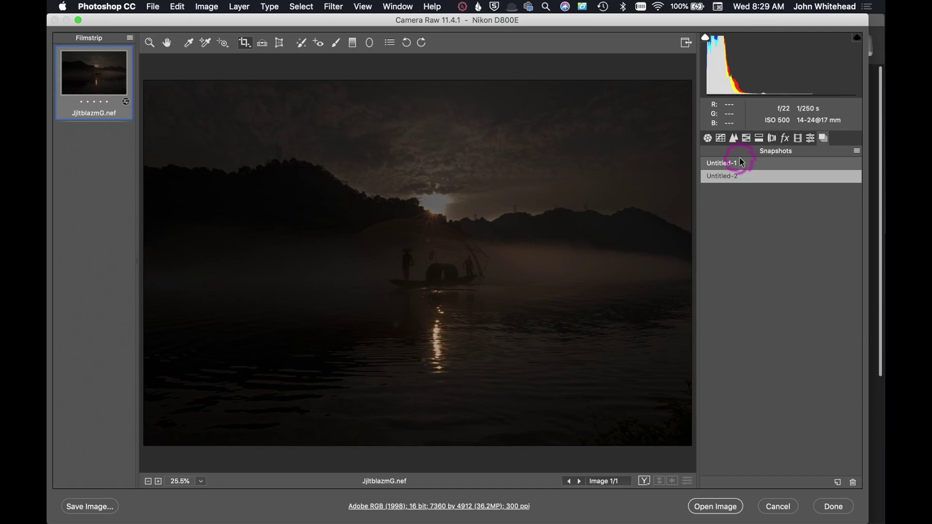
{"action": "left_click", "coordinate": [743, 178]}
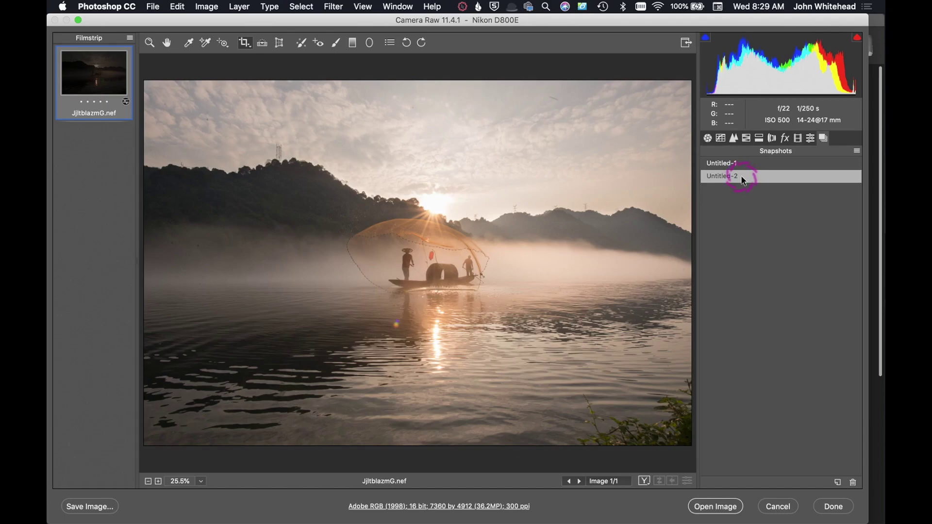
{"action": "left_click", "coordinate": [744, 164]}
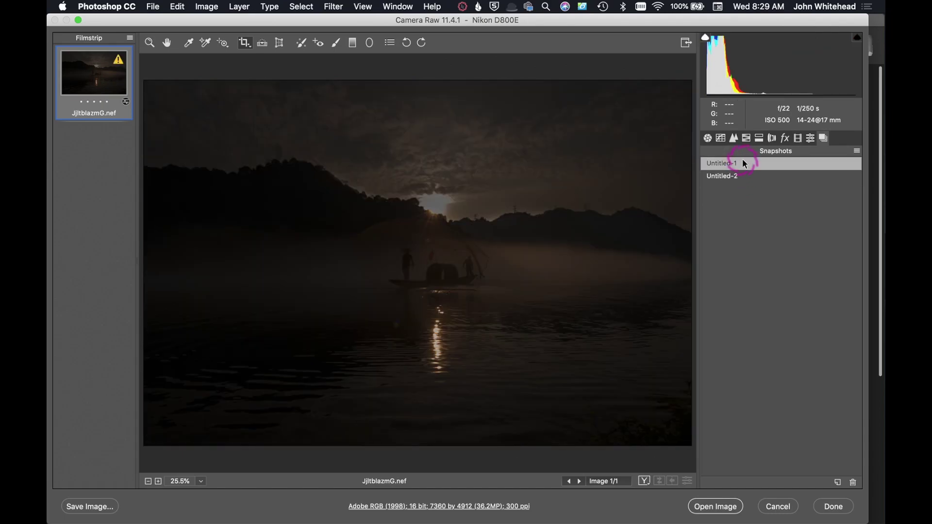
- Return to the Basic panel, then try the Red Eye Removal and Adjustment Brush tools
{"action": "left_click", "coordinate": [707, 138]}
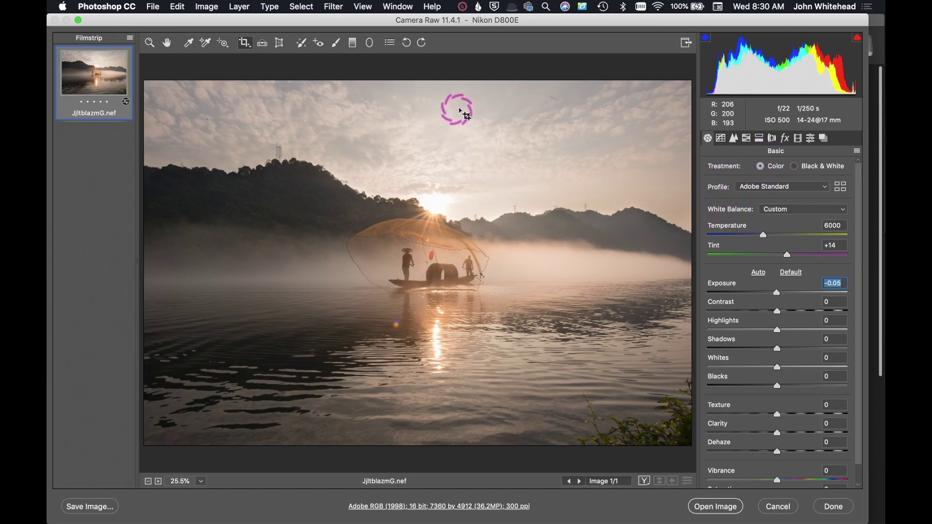
{"action": "left_click", "coordinate": [325, 43]}
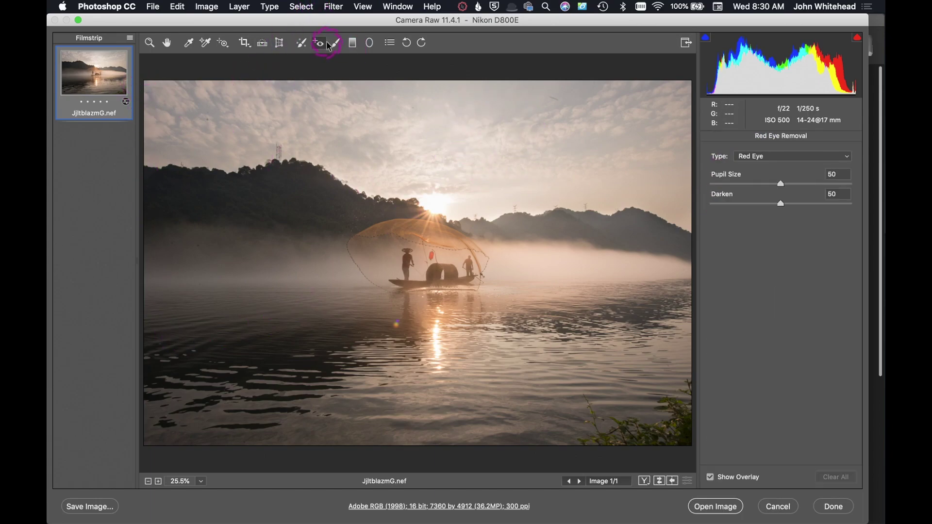
{"action": "left_click", "coordinate": [335, 45]}
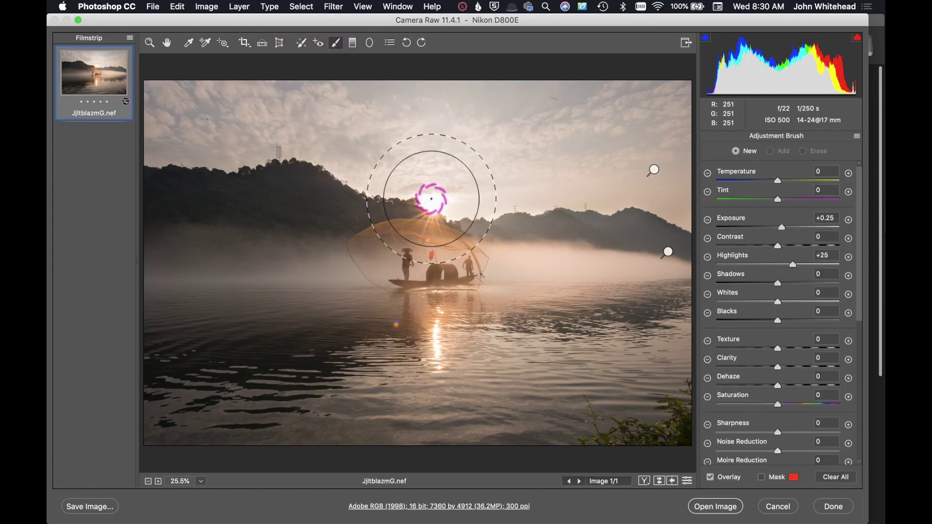